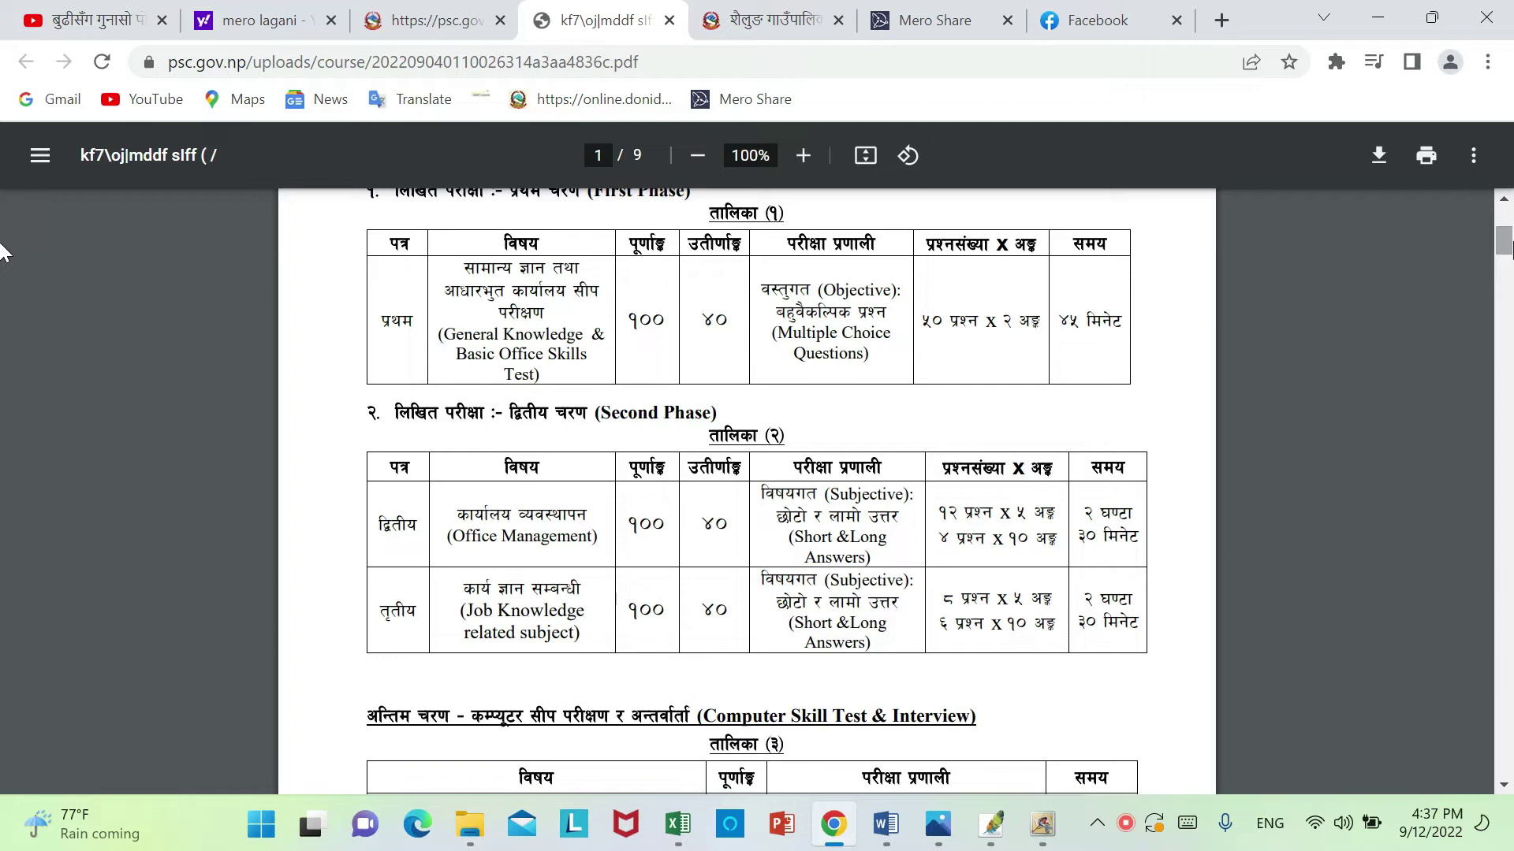
Switch from the syllabus PDF to the side-by-side Word windows with the activity list and the blank Document2
{"action": "scroll", "coordinate": [2, 251], "scroll_direction": "down", "scroll_amount": 2}
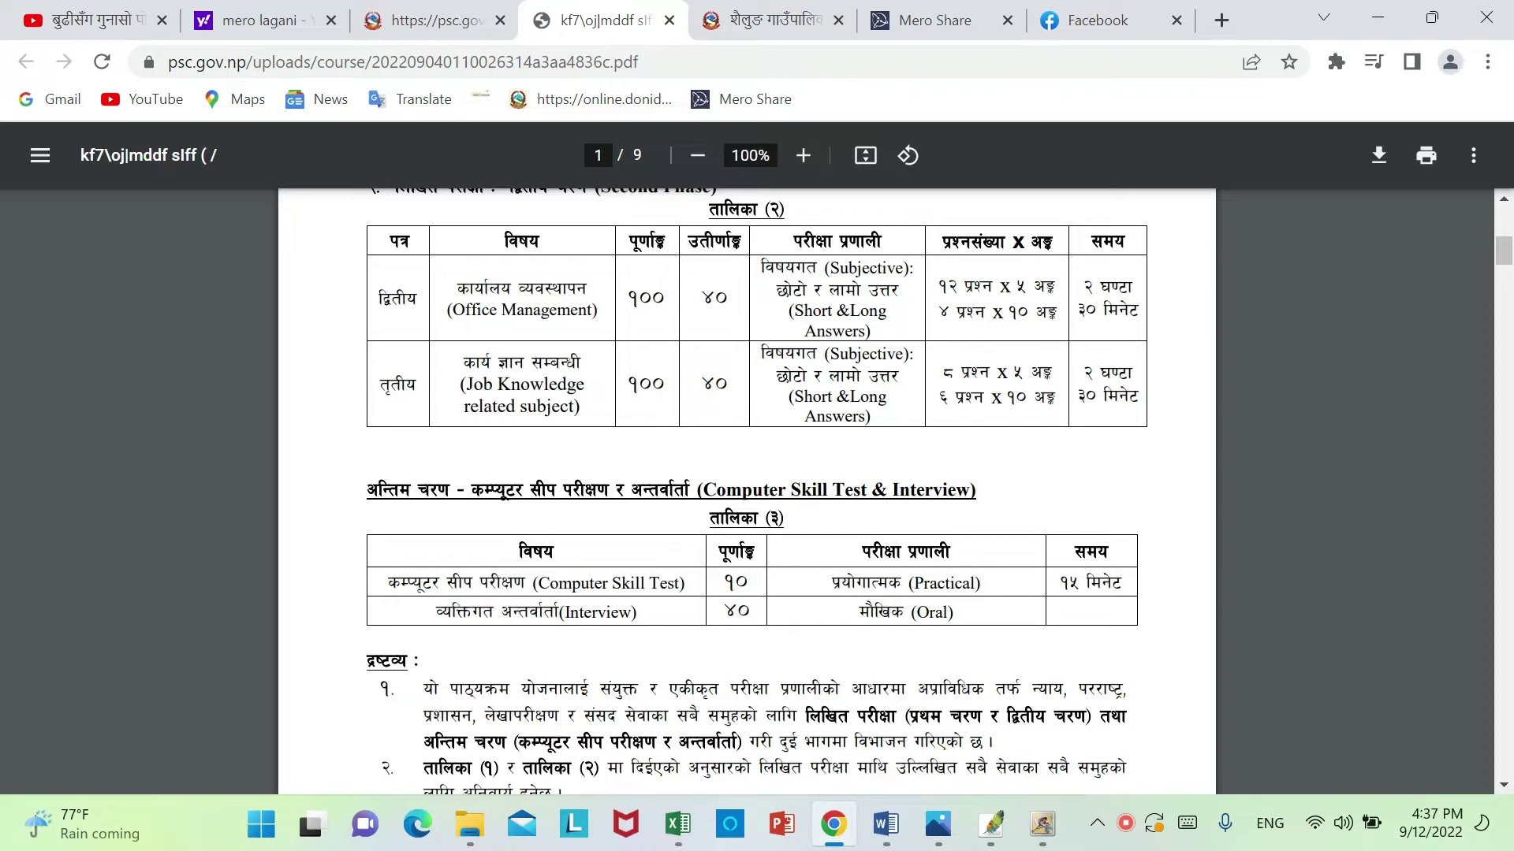
{"action": "left_click", "coordinate": [890, 846]}
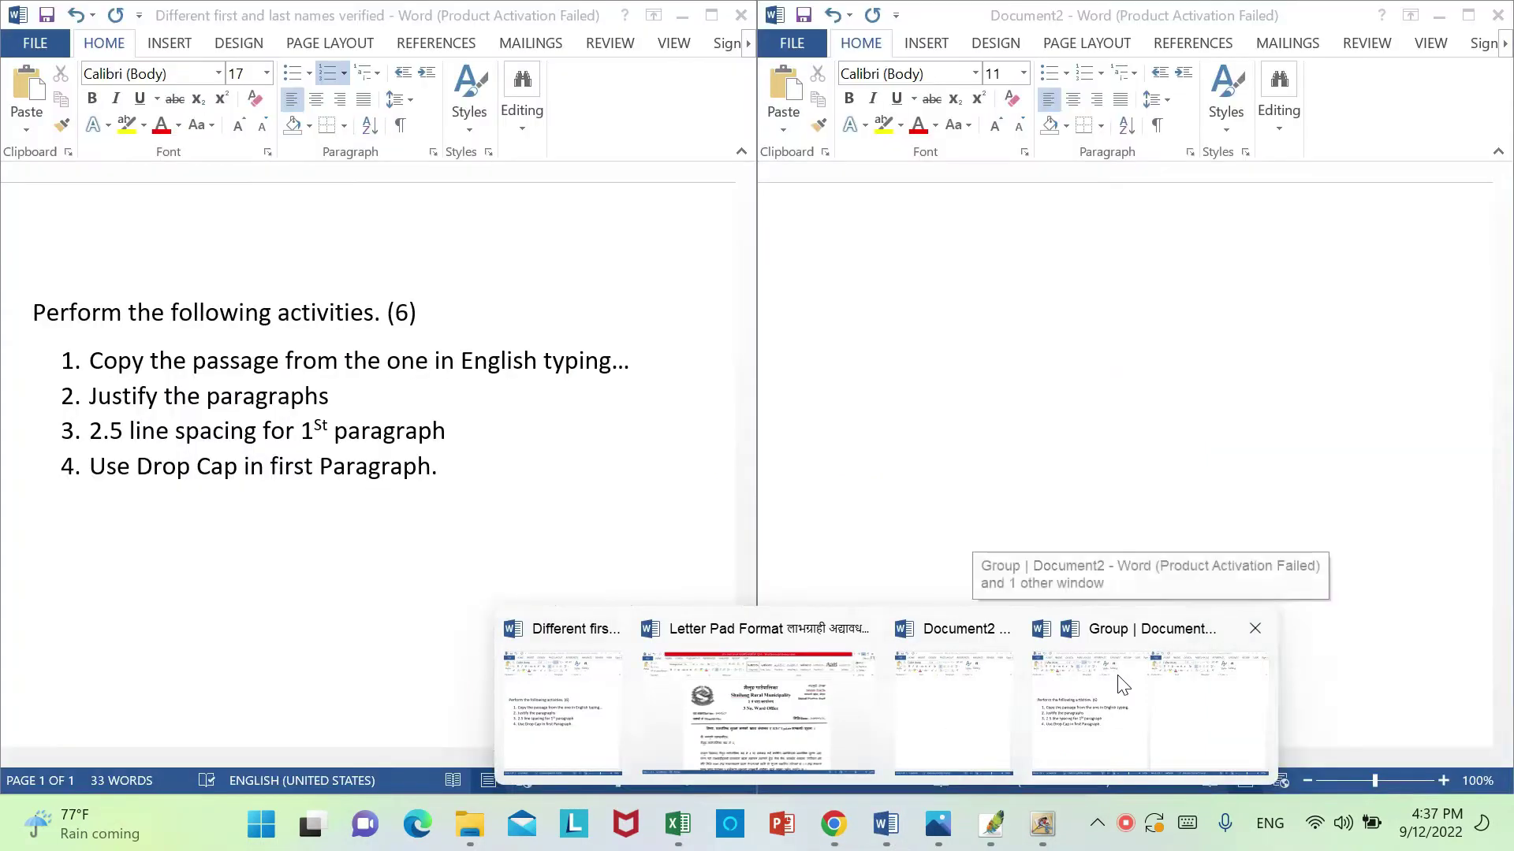
{"action": "left_click", "coordinate": [1053, 679]}
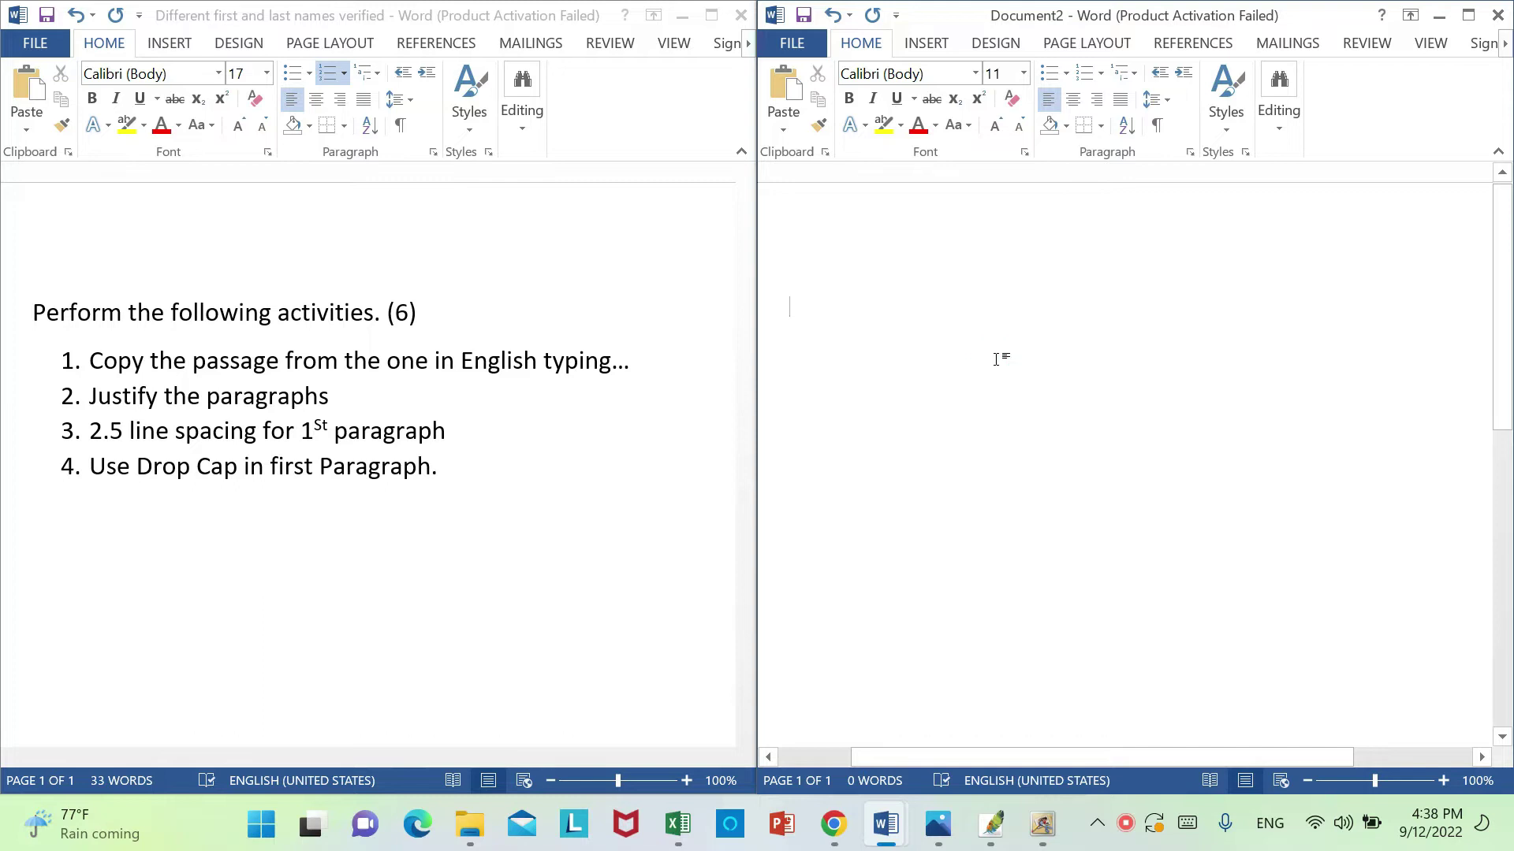
{"action": "type", "text": "="}
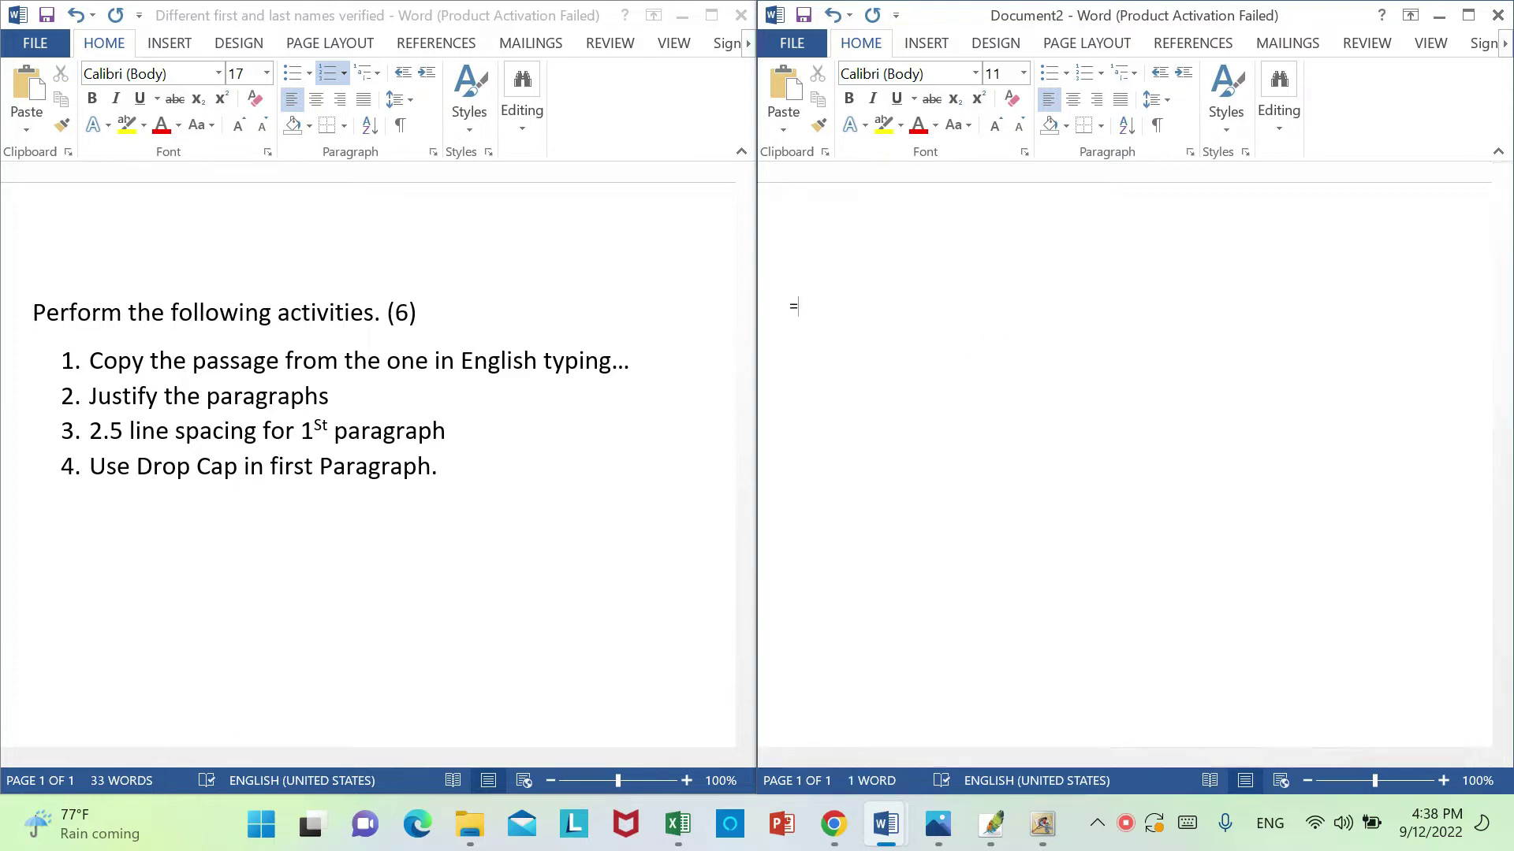
{"action": "type", "text": "rend()"}
{"action": "key", "text": "Return"}
{"action": "key", "text": "BackSpace"}
{"action": "key", "text": "BackSpace"}
{"action": "key", "text": "BackSpace"}
{"action": "key", "text": "BackSpace"}
{"action": "key", "text": "BackSpace"}
{"action": "key", "text": "BackSpace"}
{"action": "key", "text": "BackSpace"}
{"action": "key", "text": "BackSpace"}
Generate sample paragraphs in the blank document with =rand() and justify all of them
{"action": "type", "text": "=rand()"}
{"action": "key", "text": "Return"}
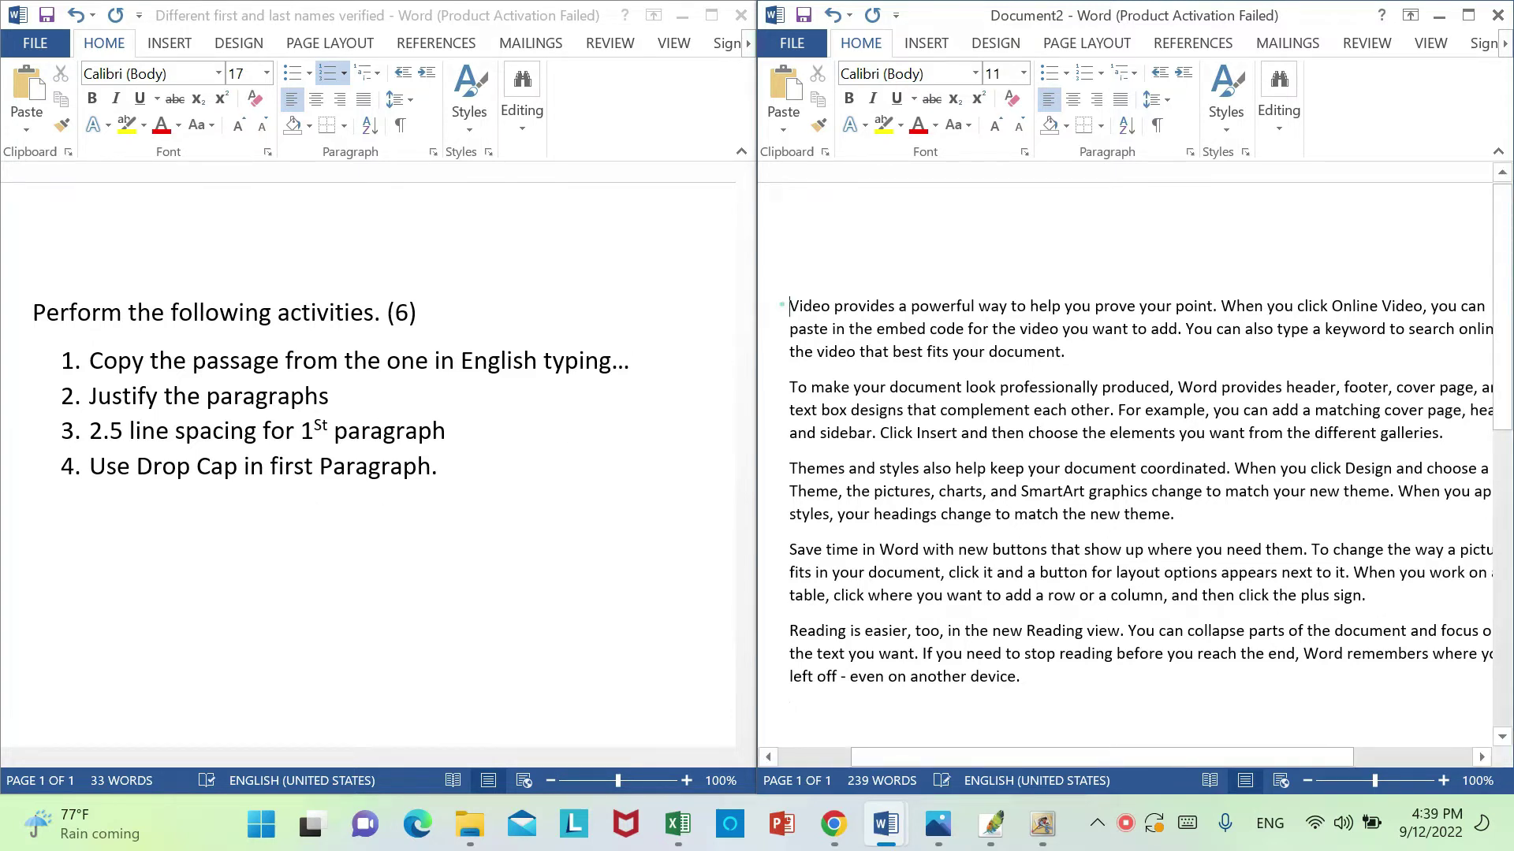
{"action": "key", "text": "ctrl+a"}
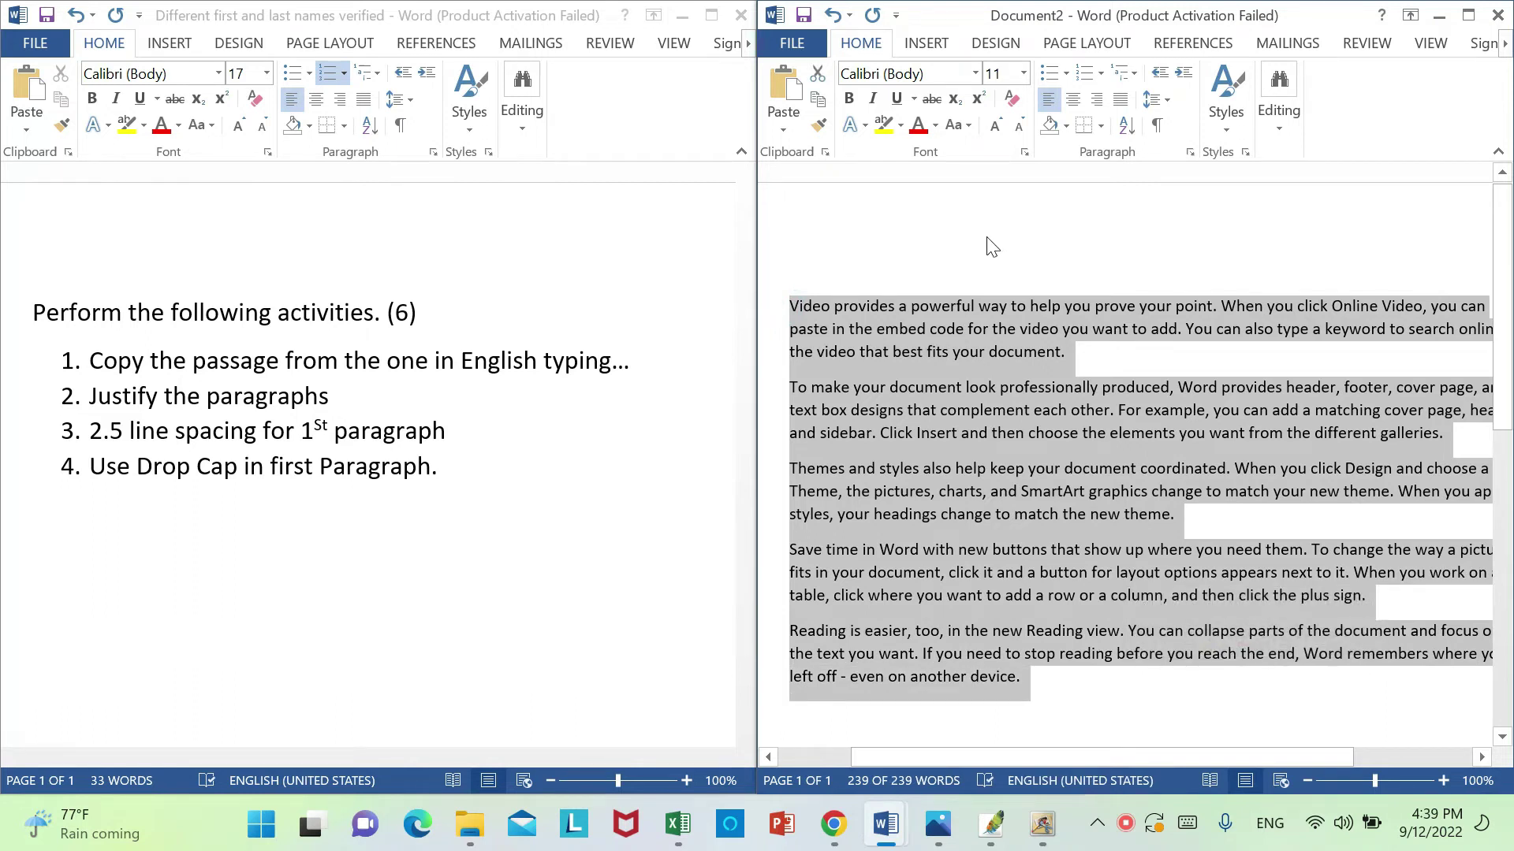
{"action": "left_click", "coordinate": [1123, 104]}
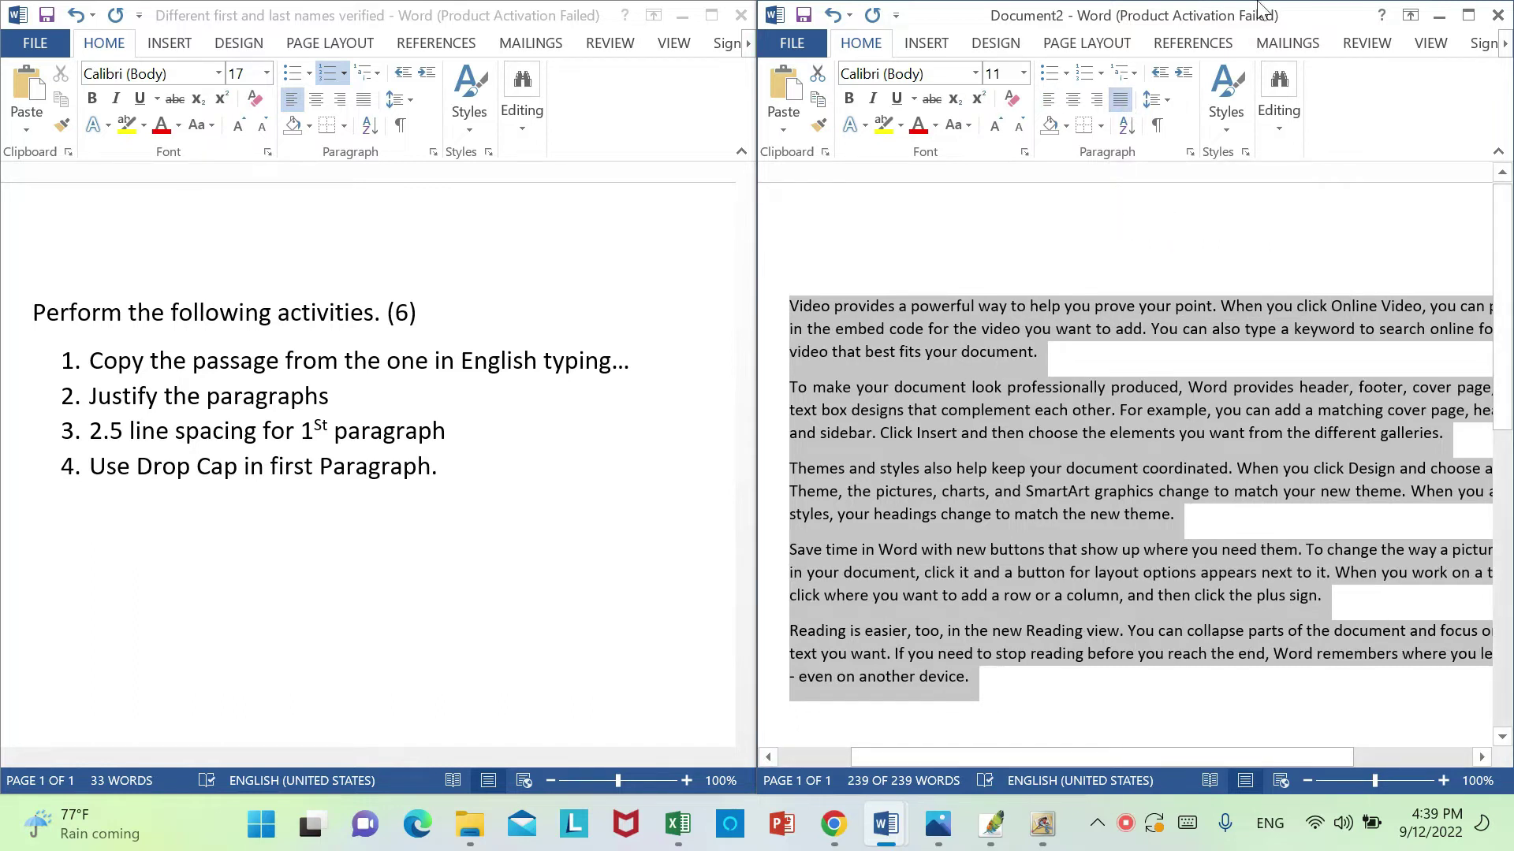
{"action": "left_click", "coordinate": [1467, 15]}
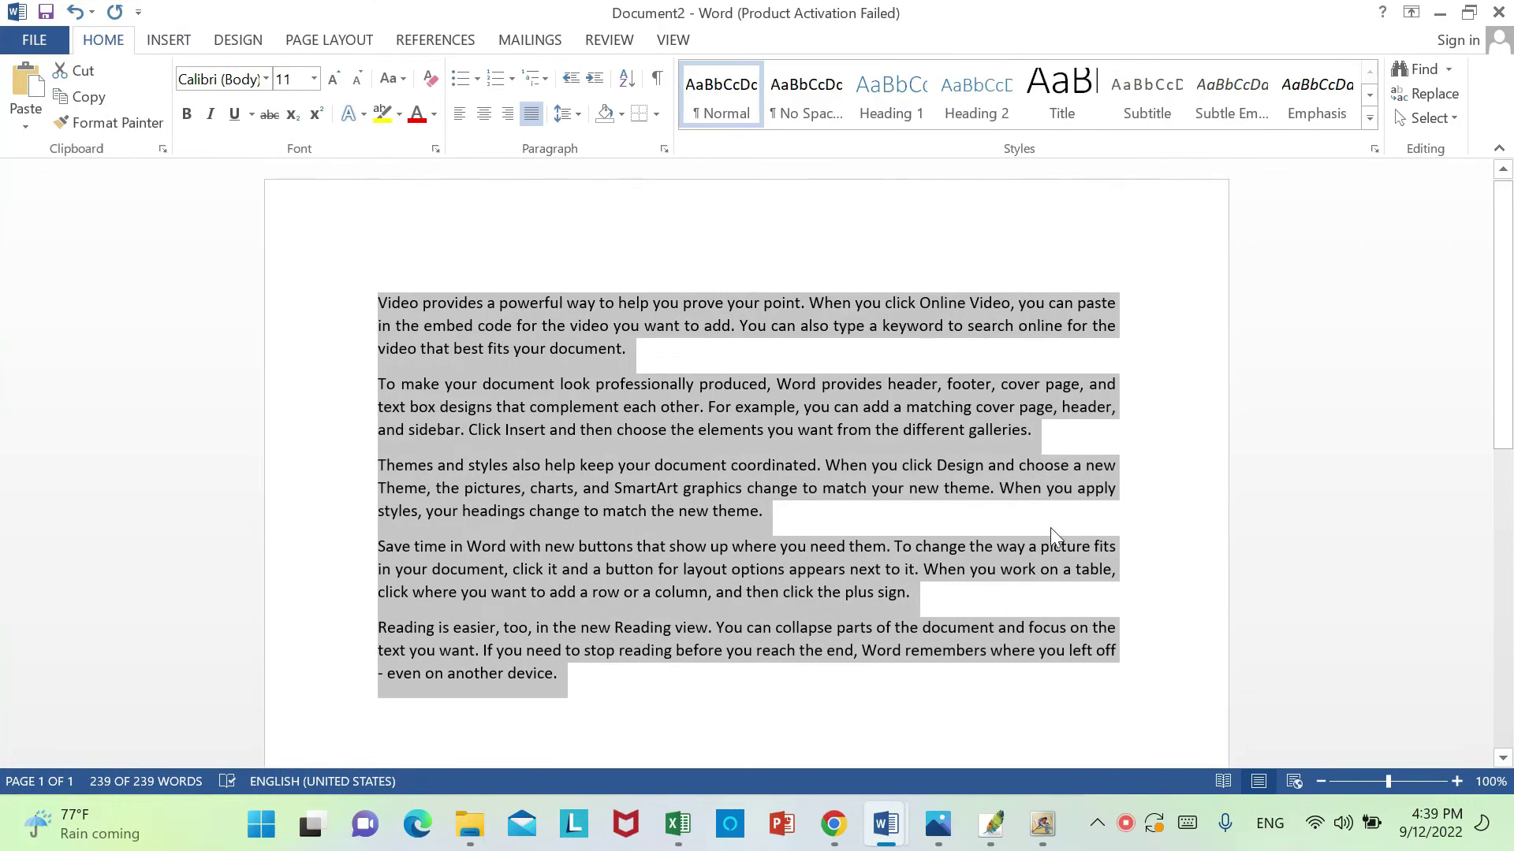
{"action": "left_click", "coordinate": [1116, 661]}
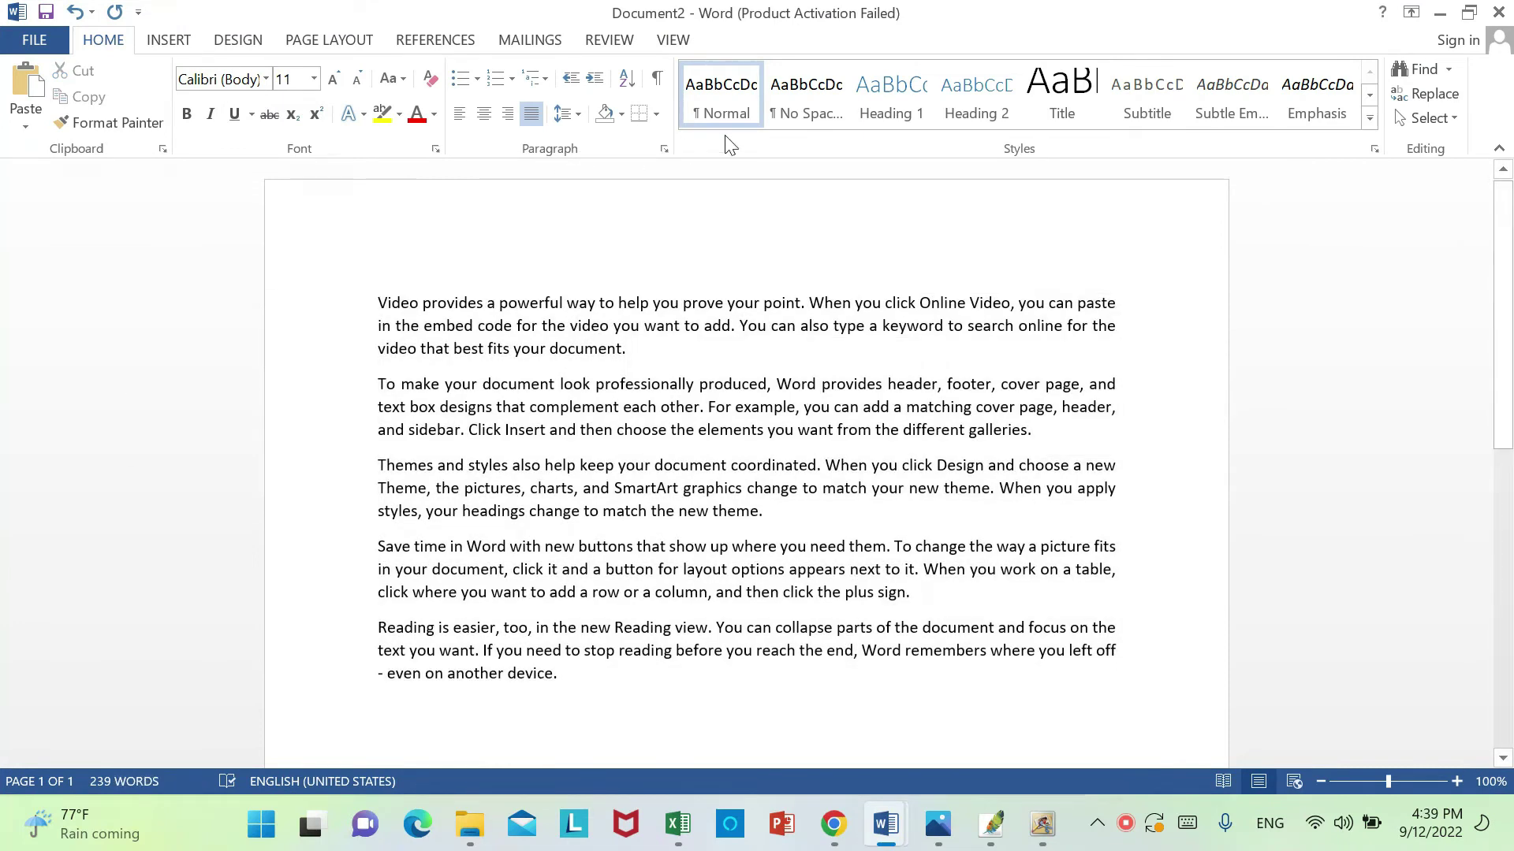
Check the activity list beside the document and set the first paragraph's line spacing to 2.5
{"action": "mouse_move", "coordinate": [1471, 14]}
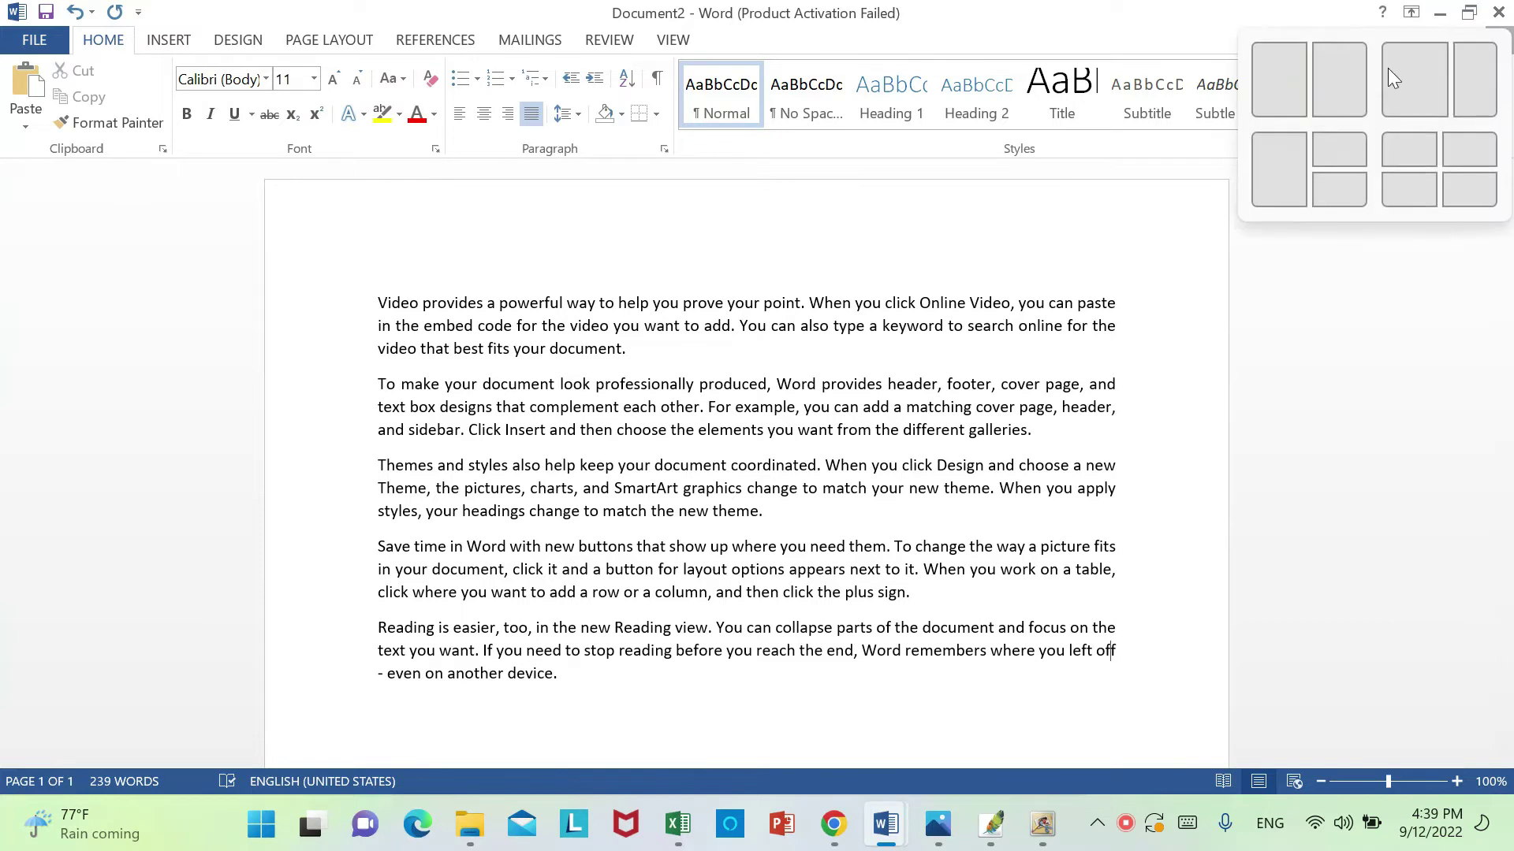
{"action": "left_click", "coordinate": [1341, 109]}
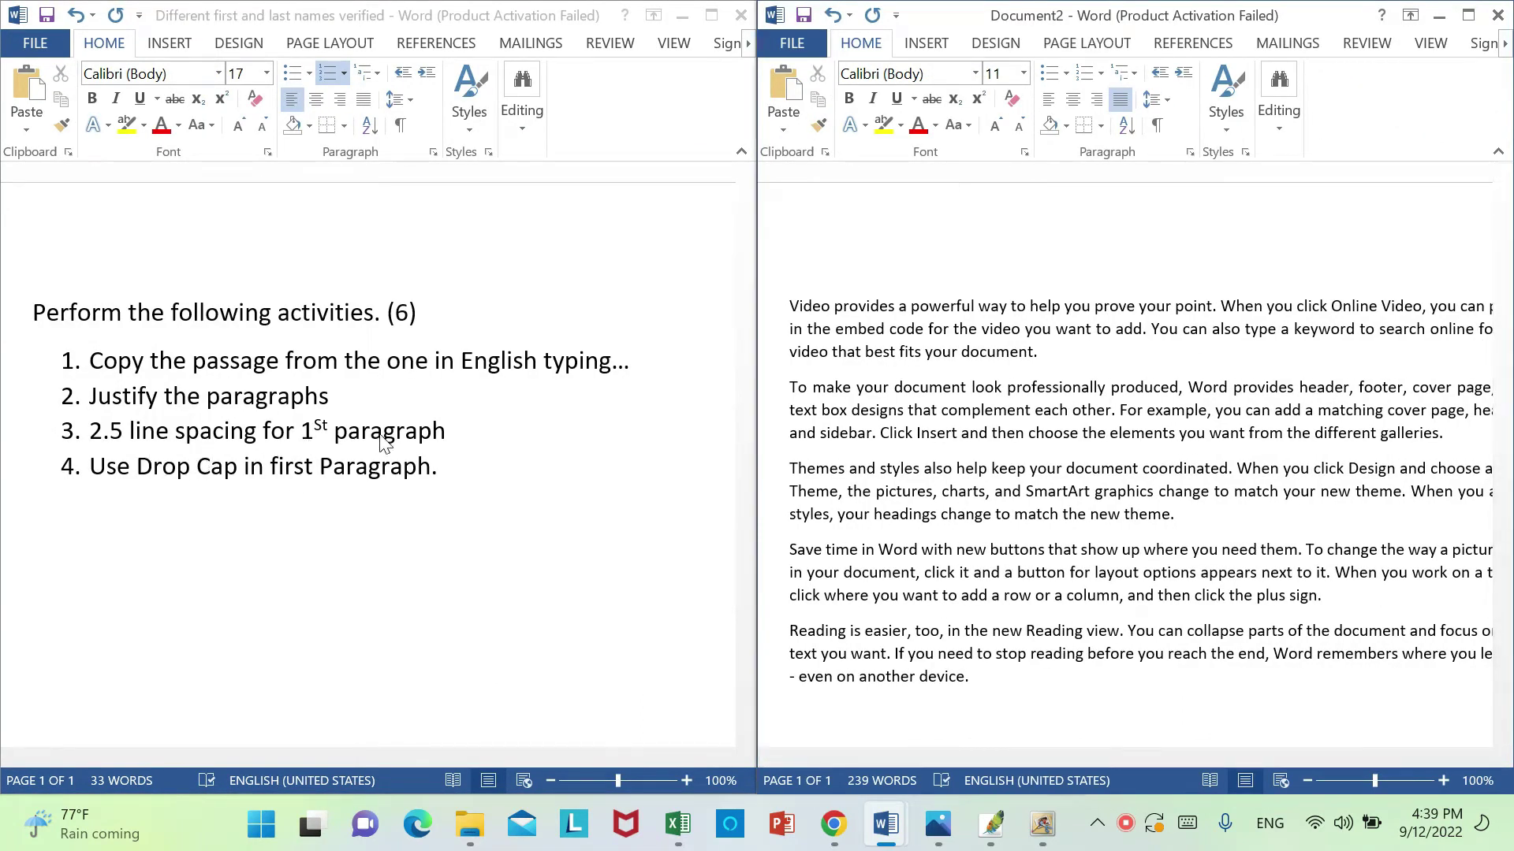
{"action": "left_click_drag", "start_coordinate": [789, 304], "coordinate": [1056, 359]}
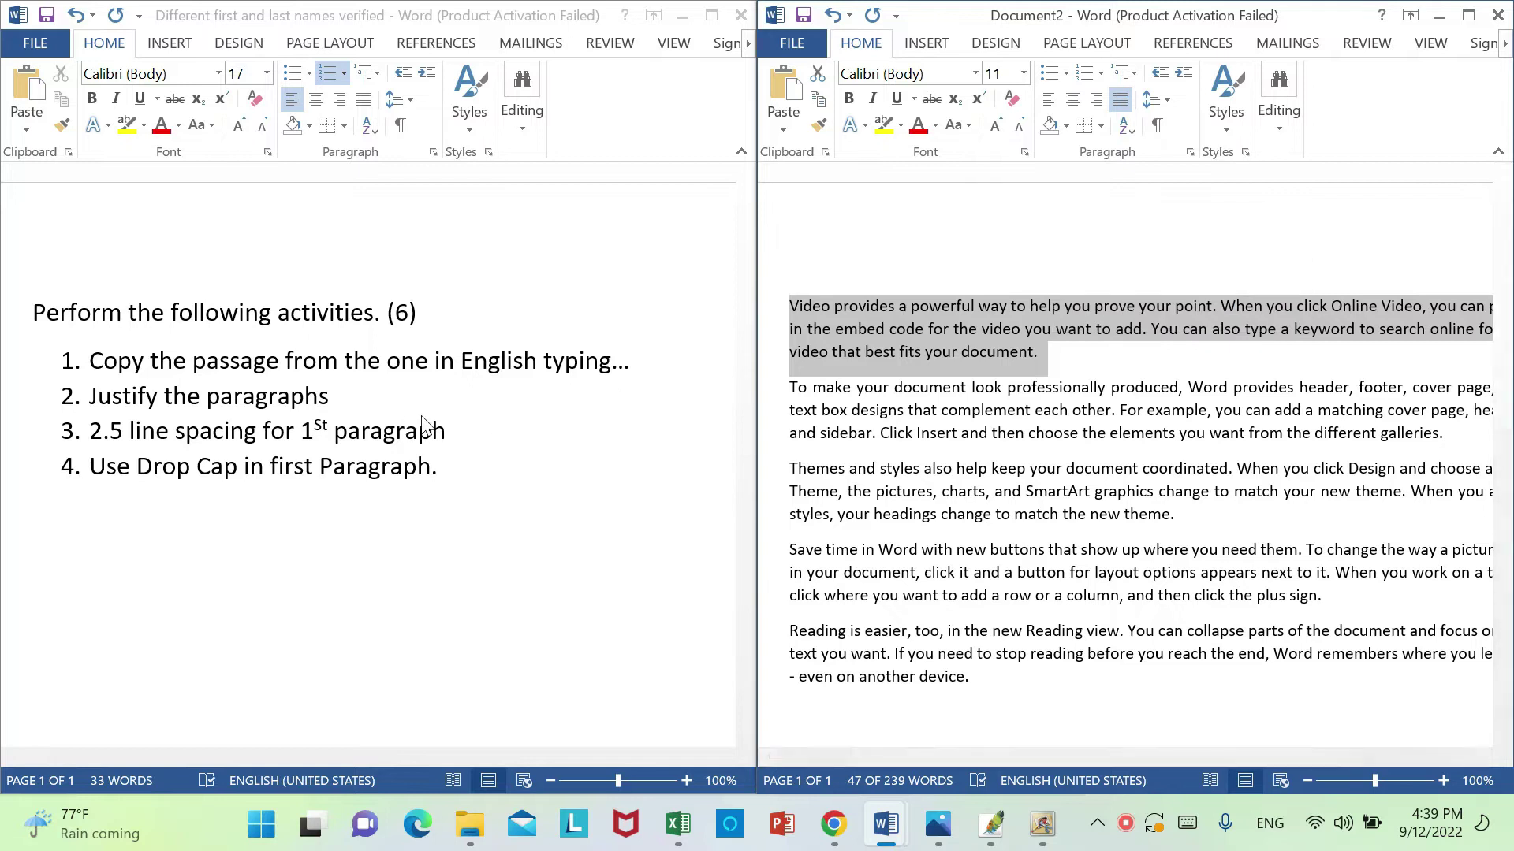
{"action": "left_click", "coordinate": [1468, 17]}
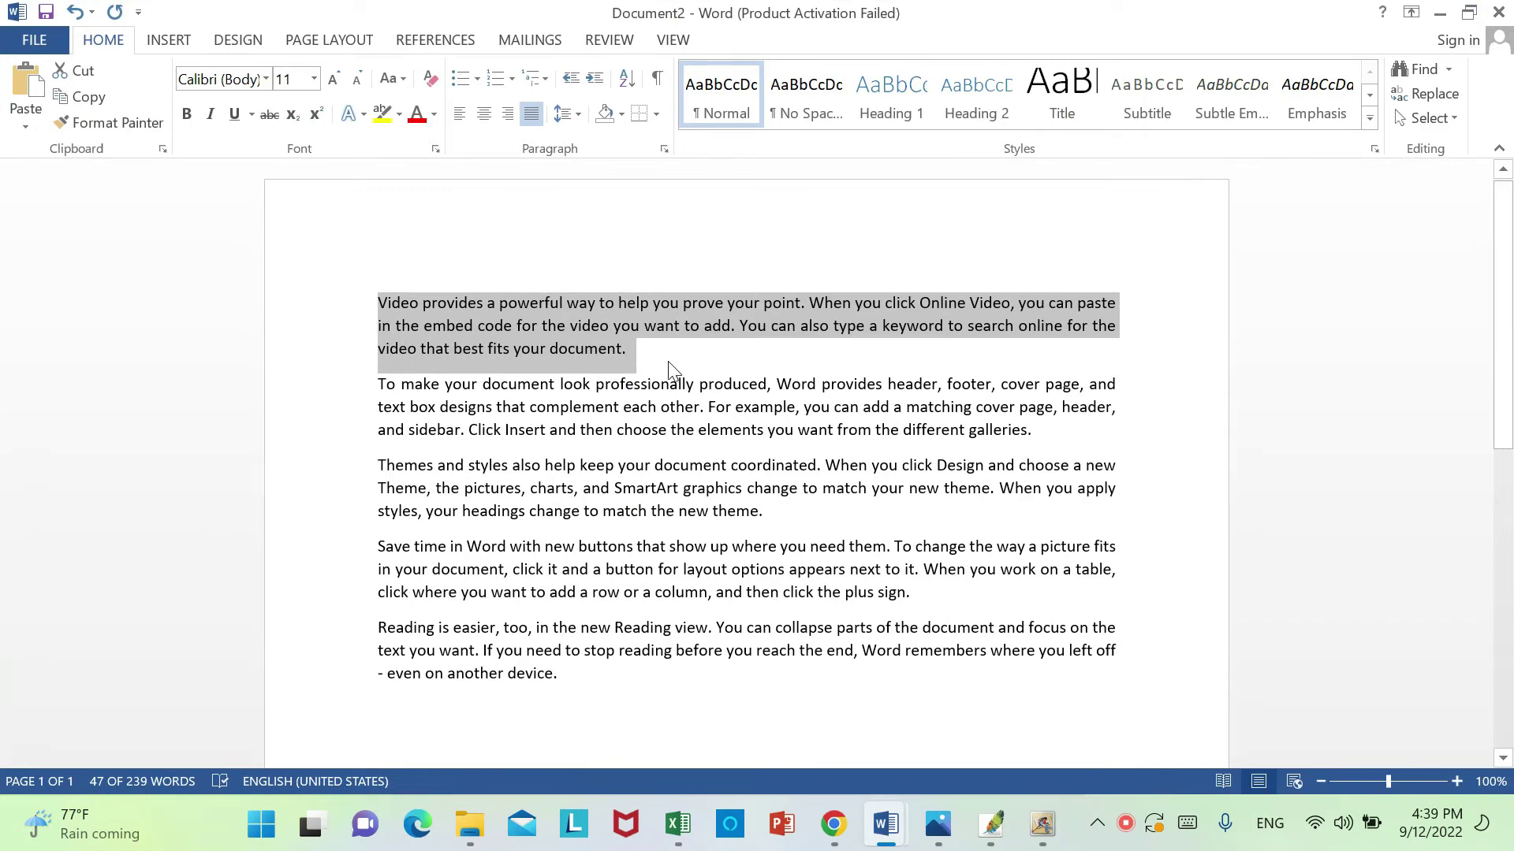
{"action": "left_click", "coordinate": [577, 119]}
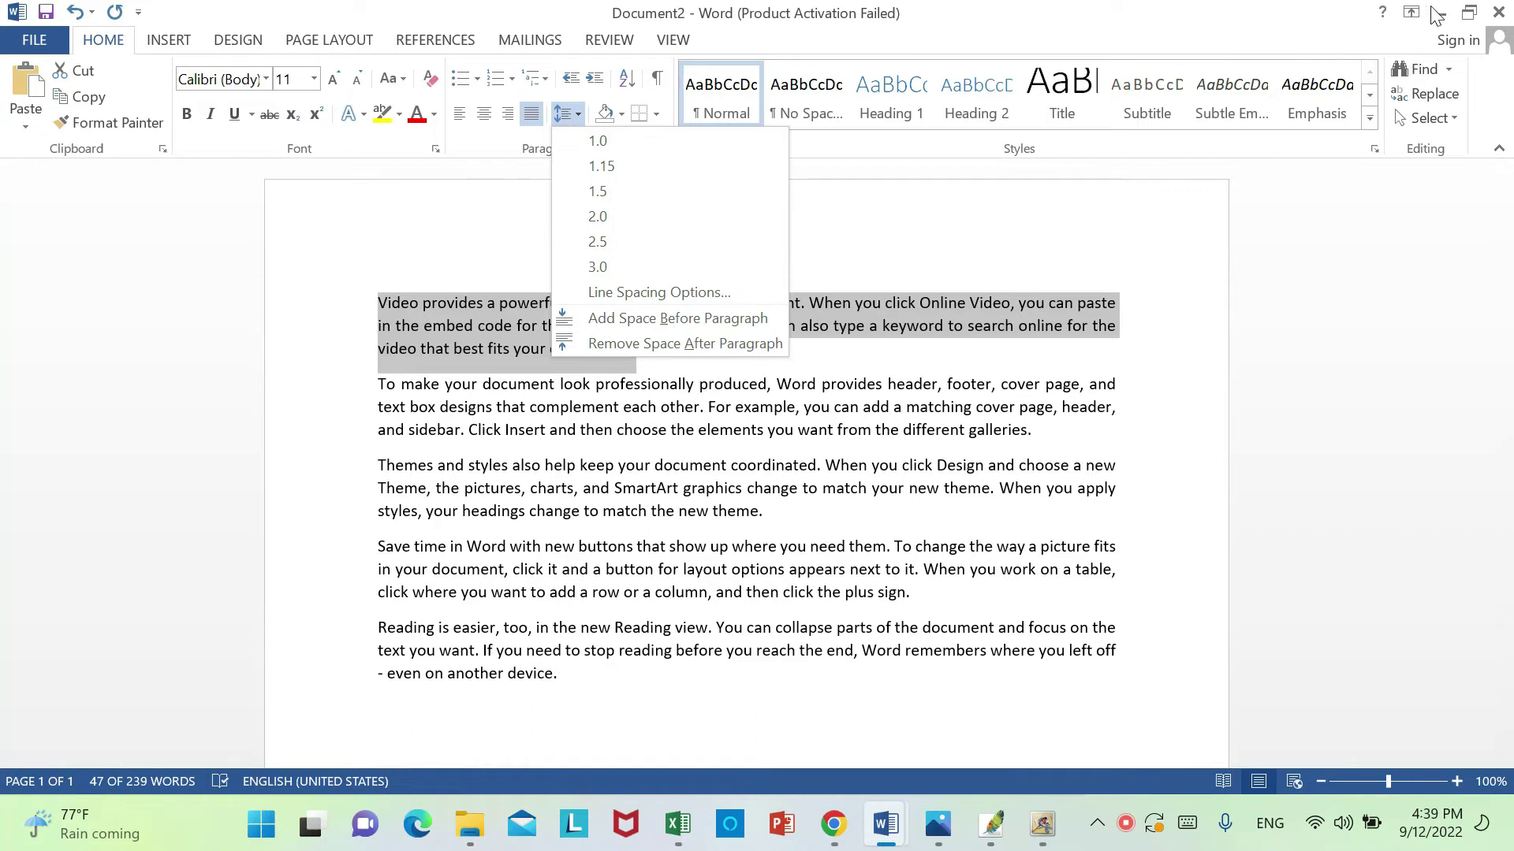
{"action": "left_click", "coordinate": [1469, 13]}
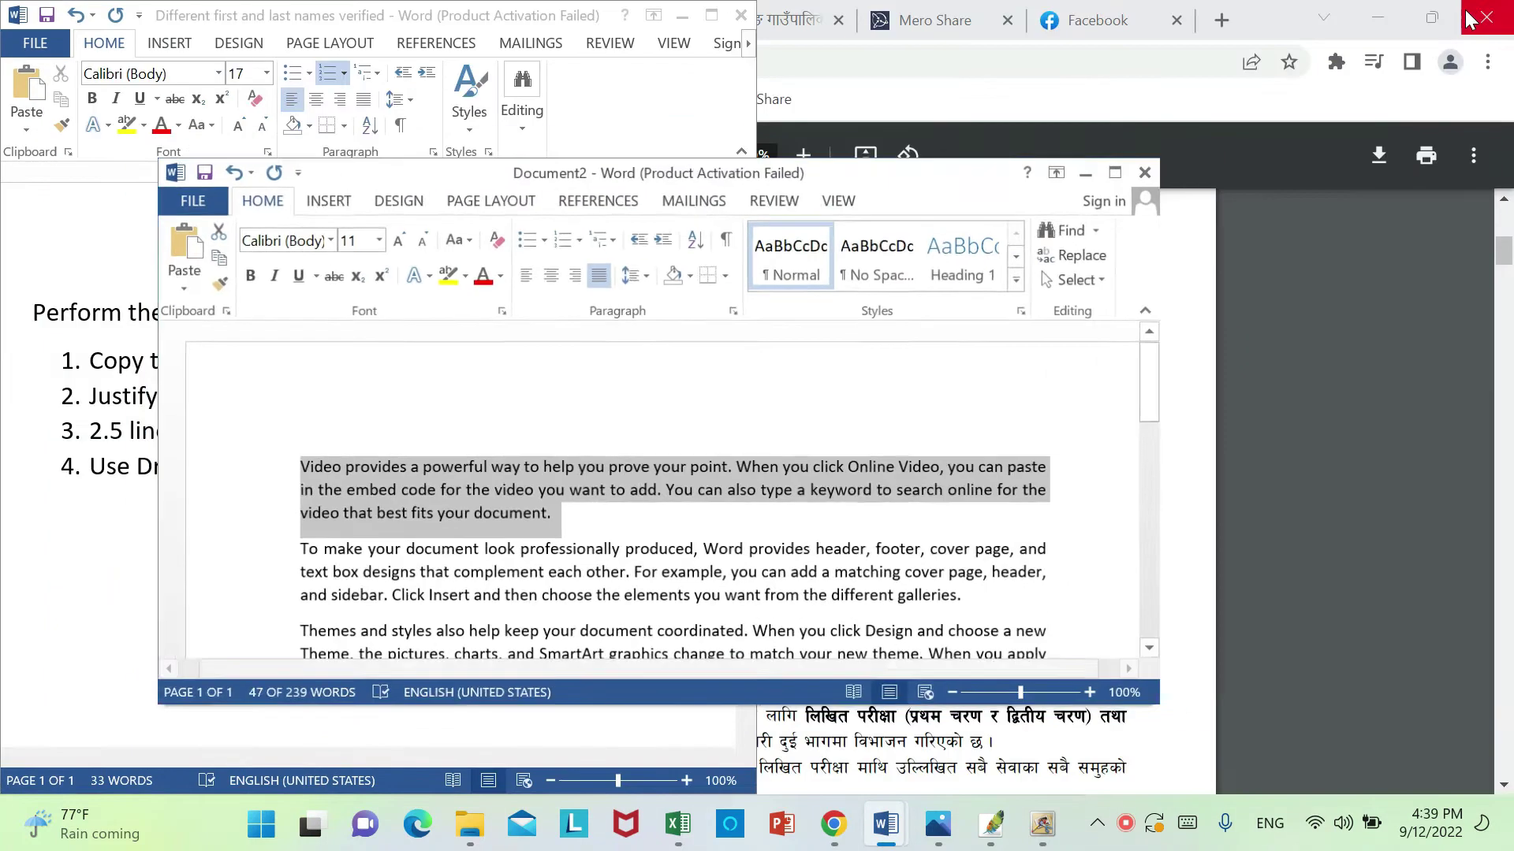
{"action": "mouse_move", "coordinate": [1115, 181]}
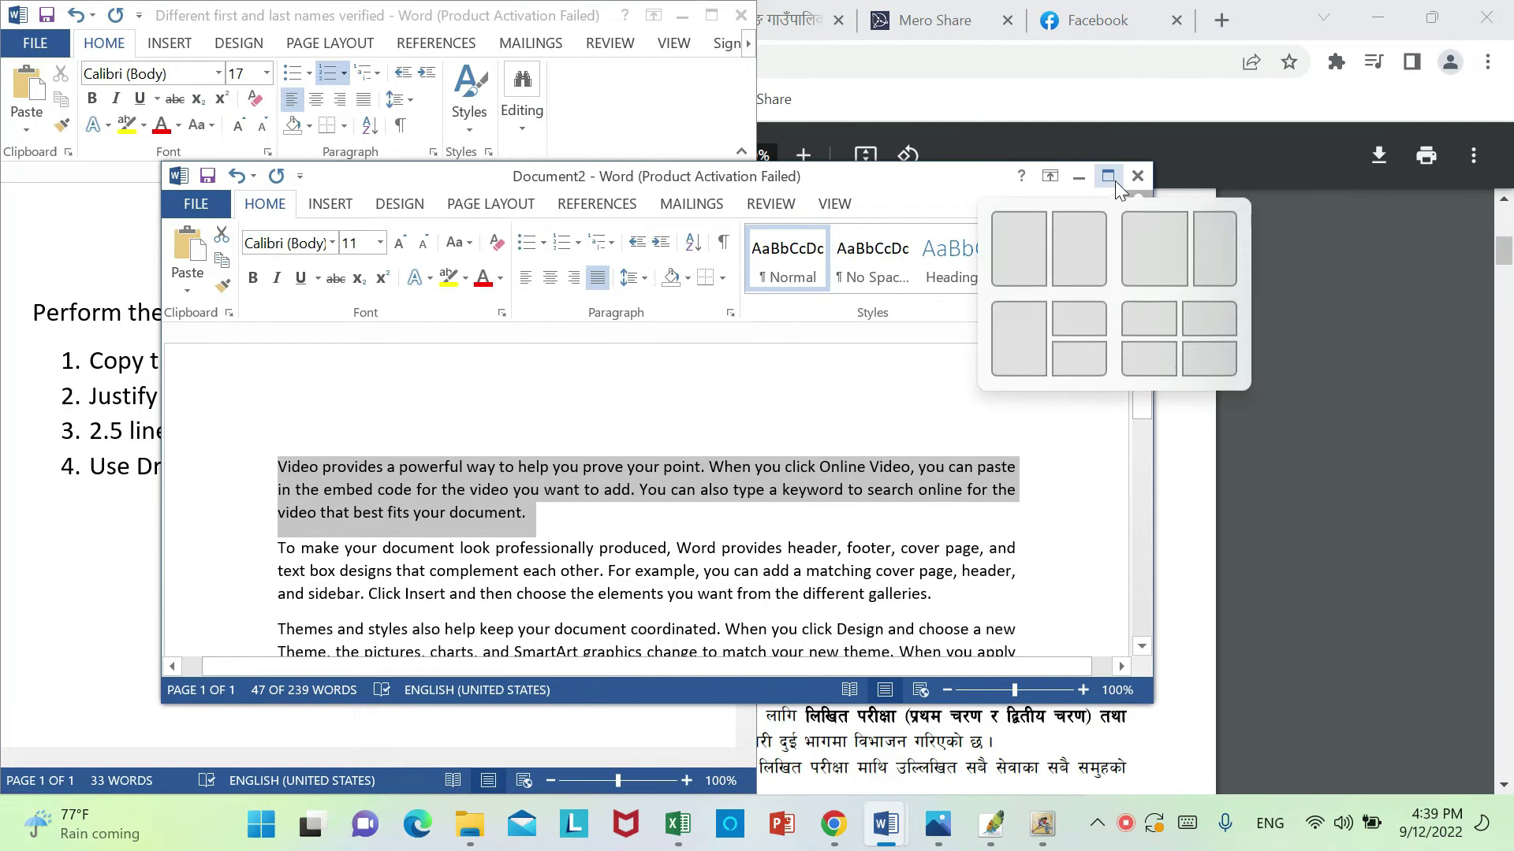
{"action": "left_click", "coordinate": [1097, 237]}
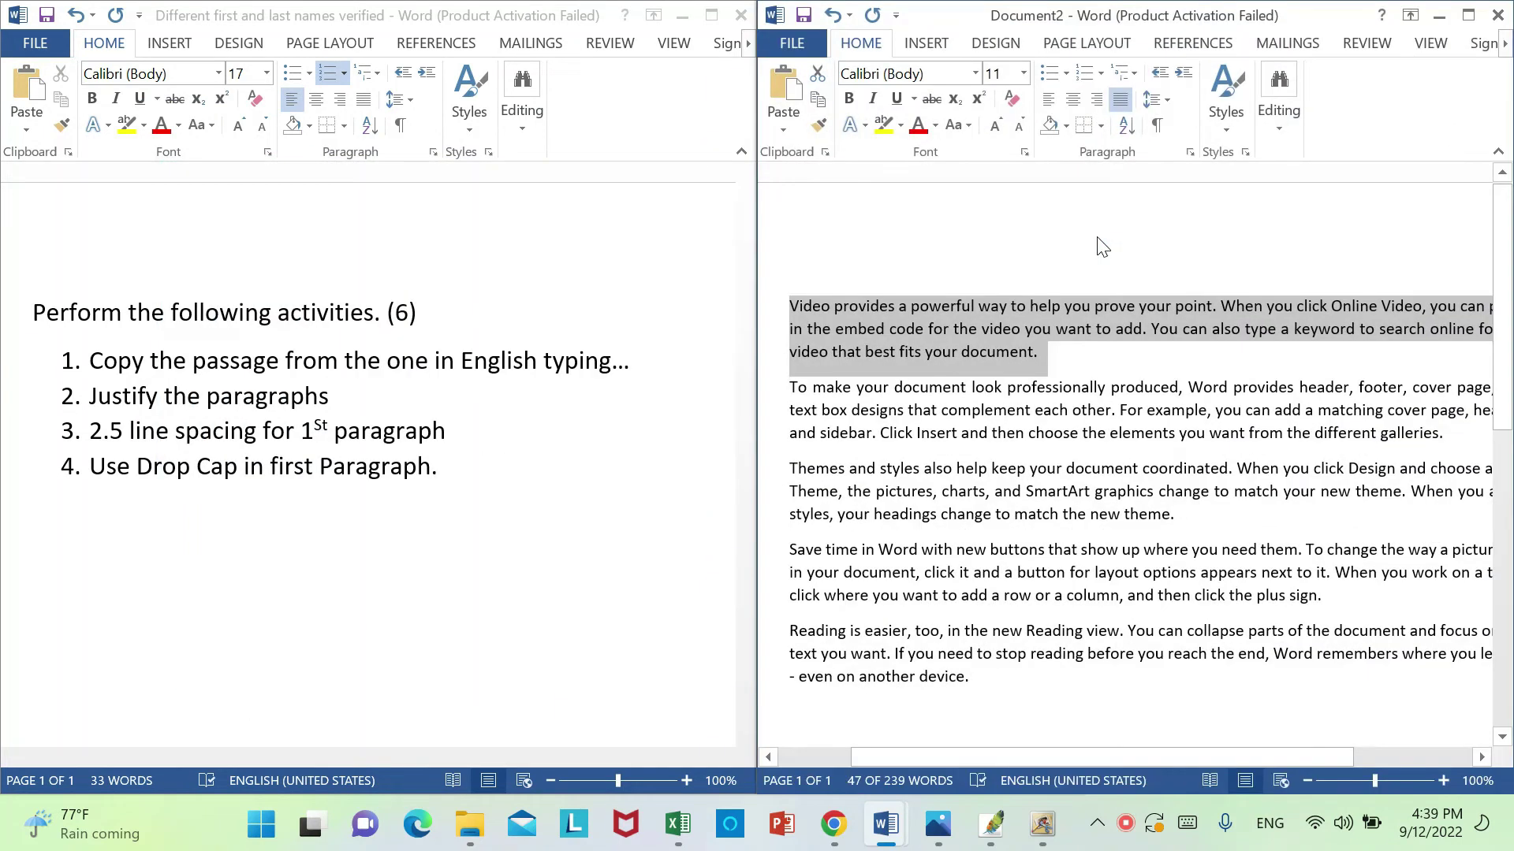
{"action": "left_click", "coordinate": [1468, 16]}
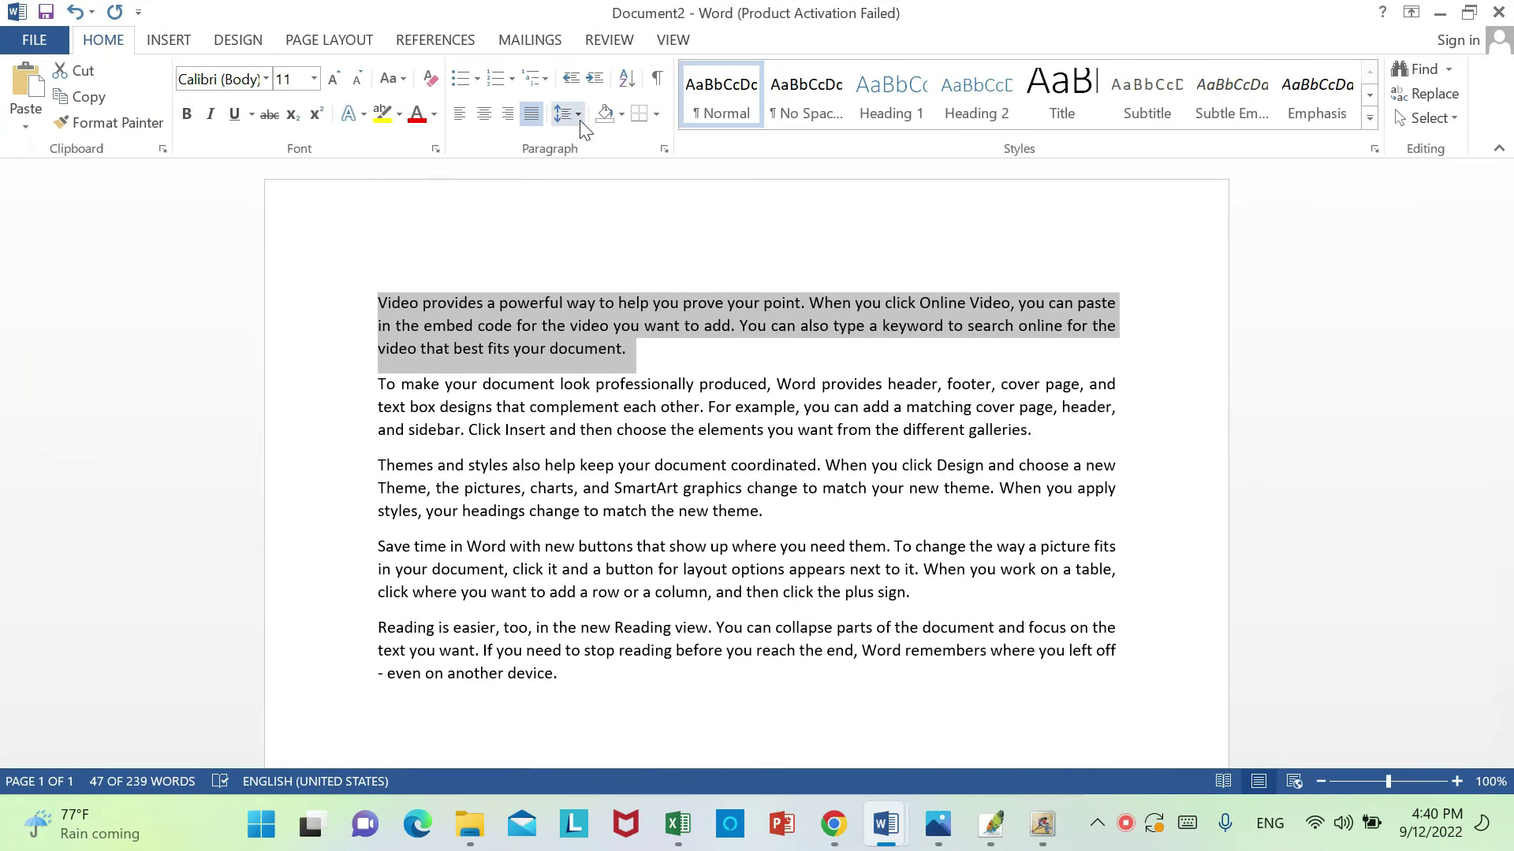
{"action": "left_click", "coordinate": [580, 120]}
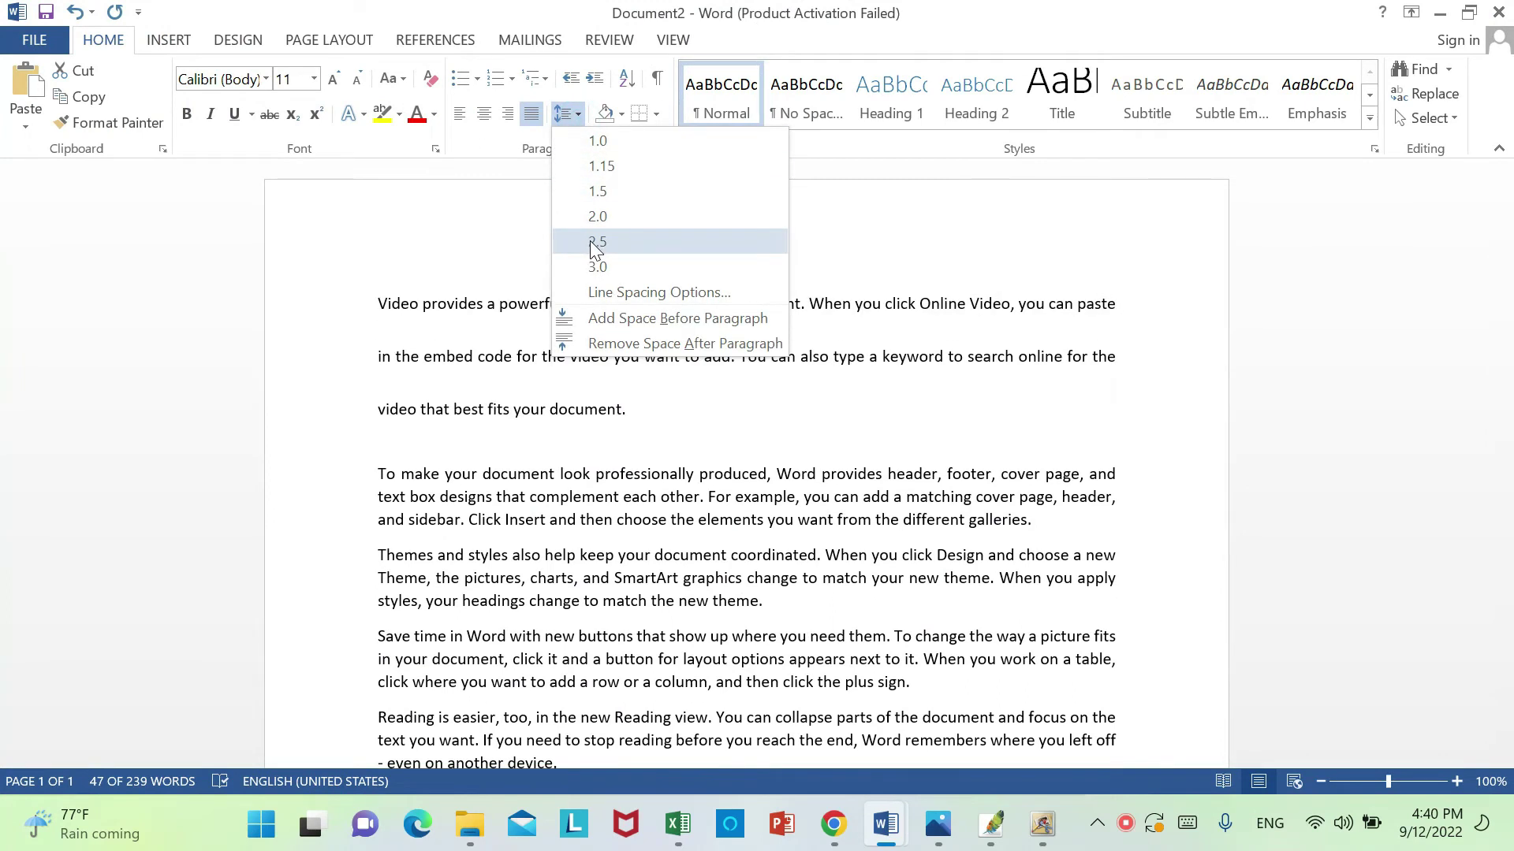
{"action": "left_click", "coordinate": [597, 242]}
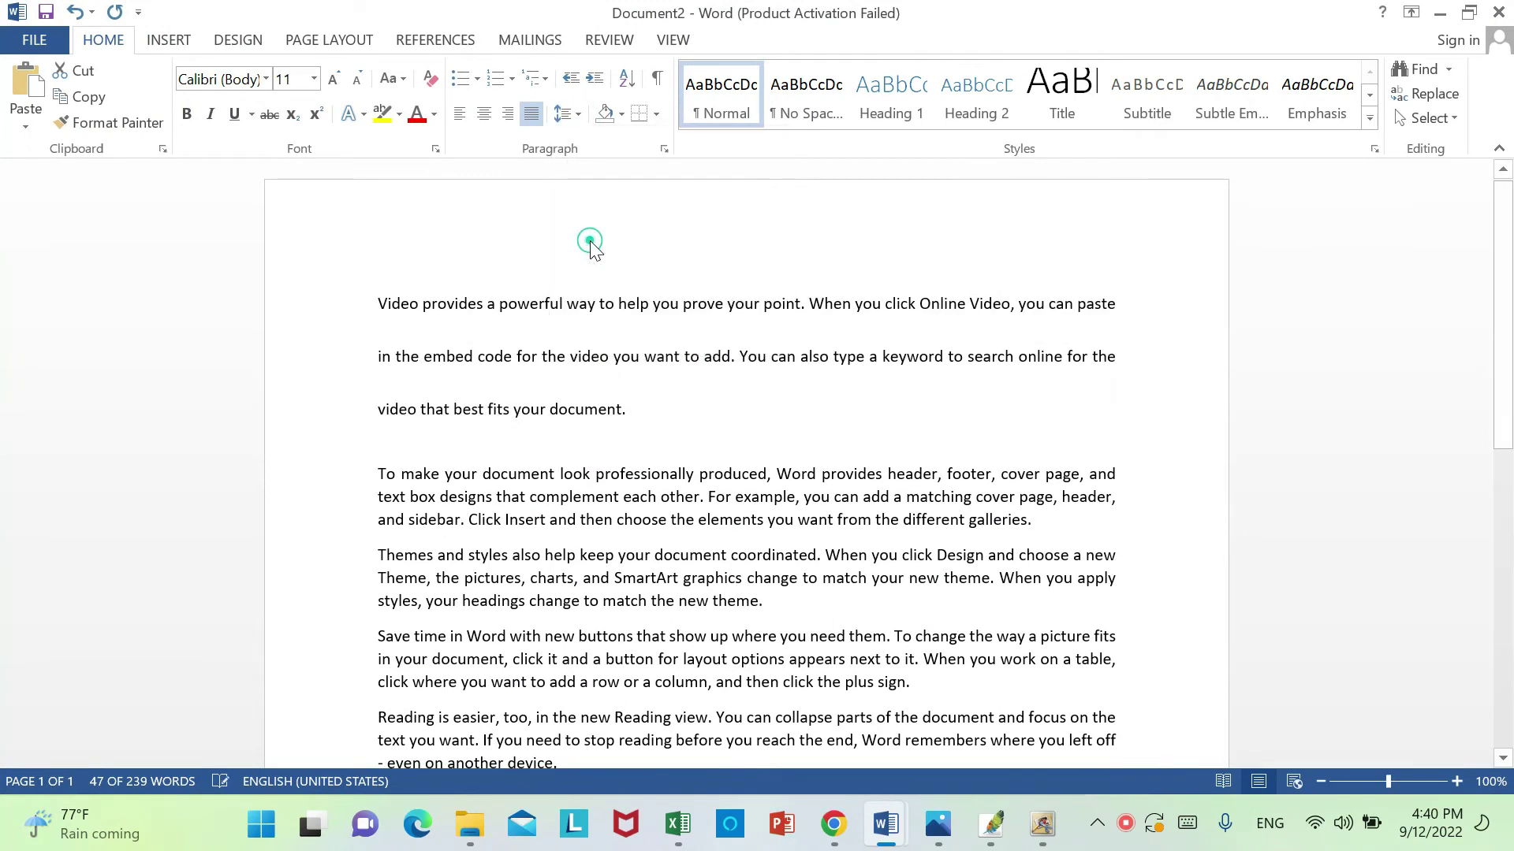
{"action": "left_click", "coordinate": [645, 430]}
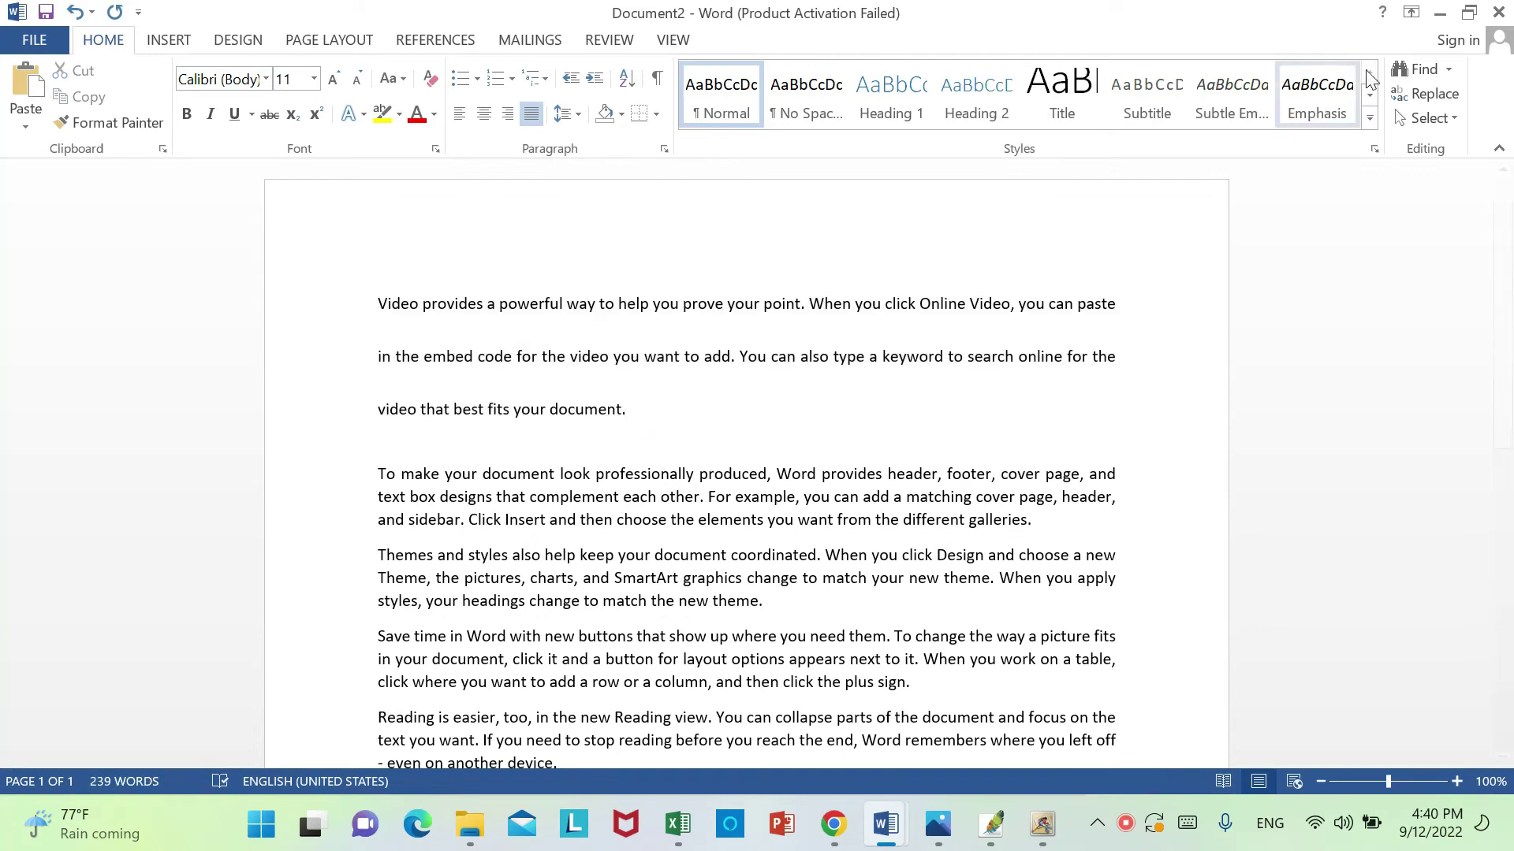
Apply a Dropped style drop cap to the first paragraph and compare the document with the activity list
{"action": "left_click", "coordinate": [1468, 14]}
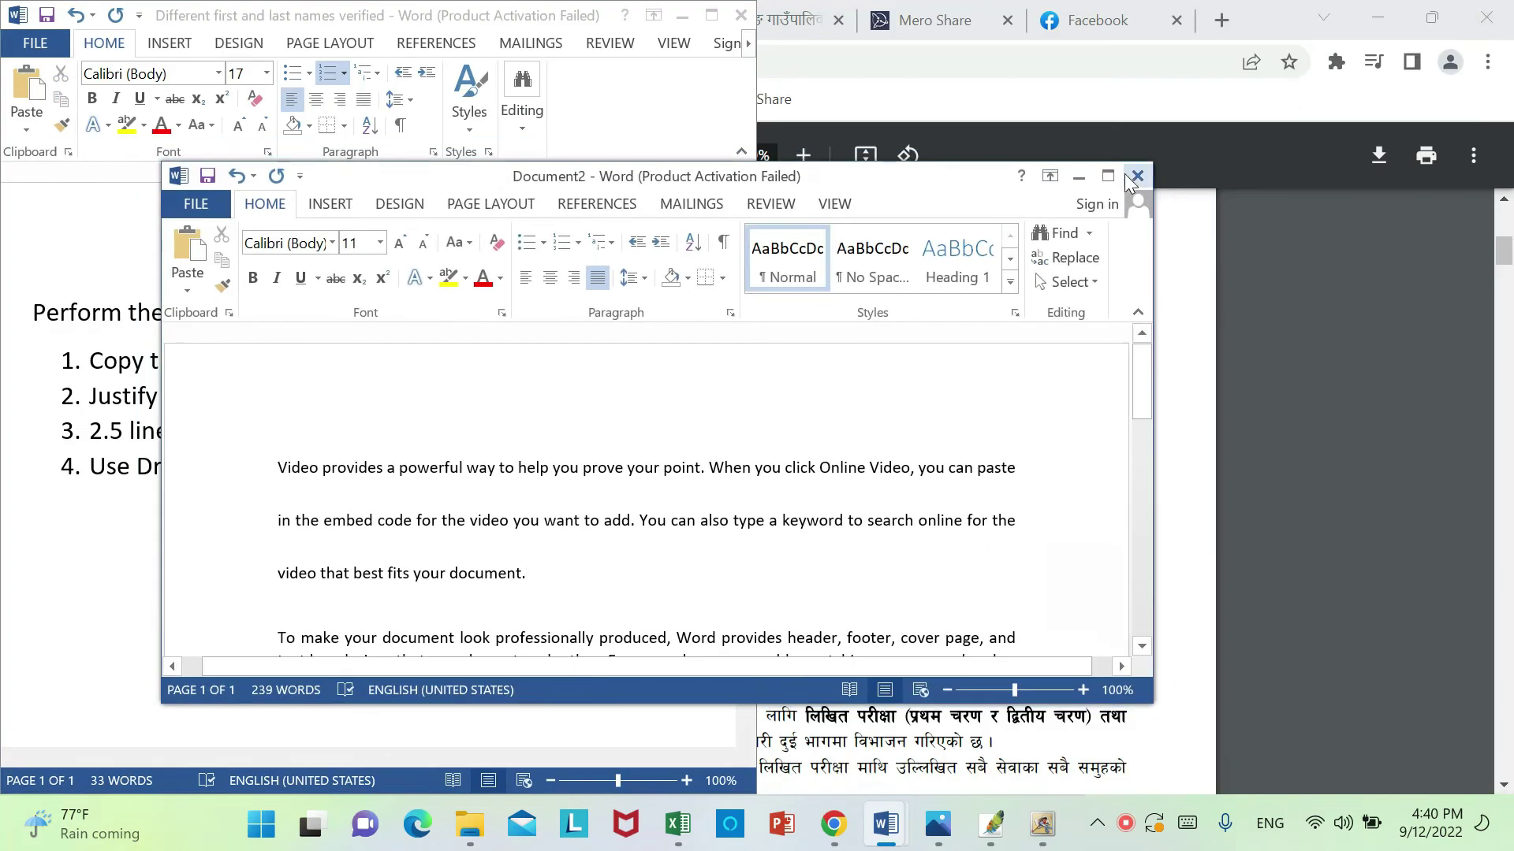
{"action": "mouse_move", "coordinate": [1108, 175]}
{"action": "left_click", "coordinate": [1072, 239]}
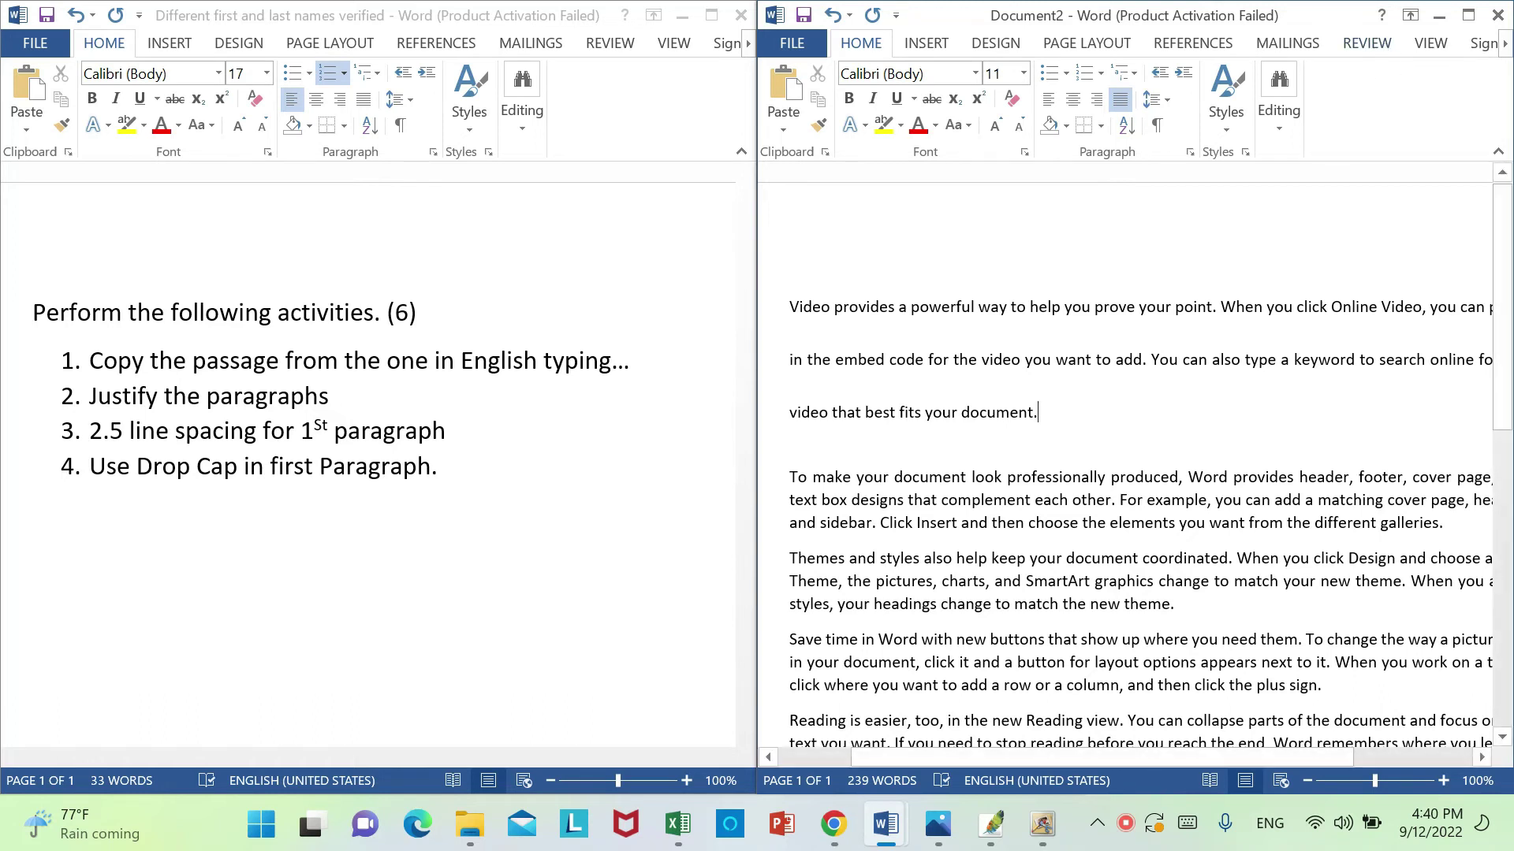
{"action": "left_click_drag", "start_coordinate": [1042, 453], "coordinate": [790, 304]}
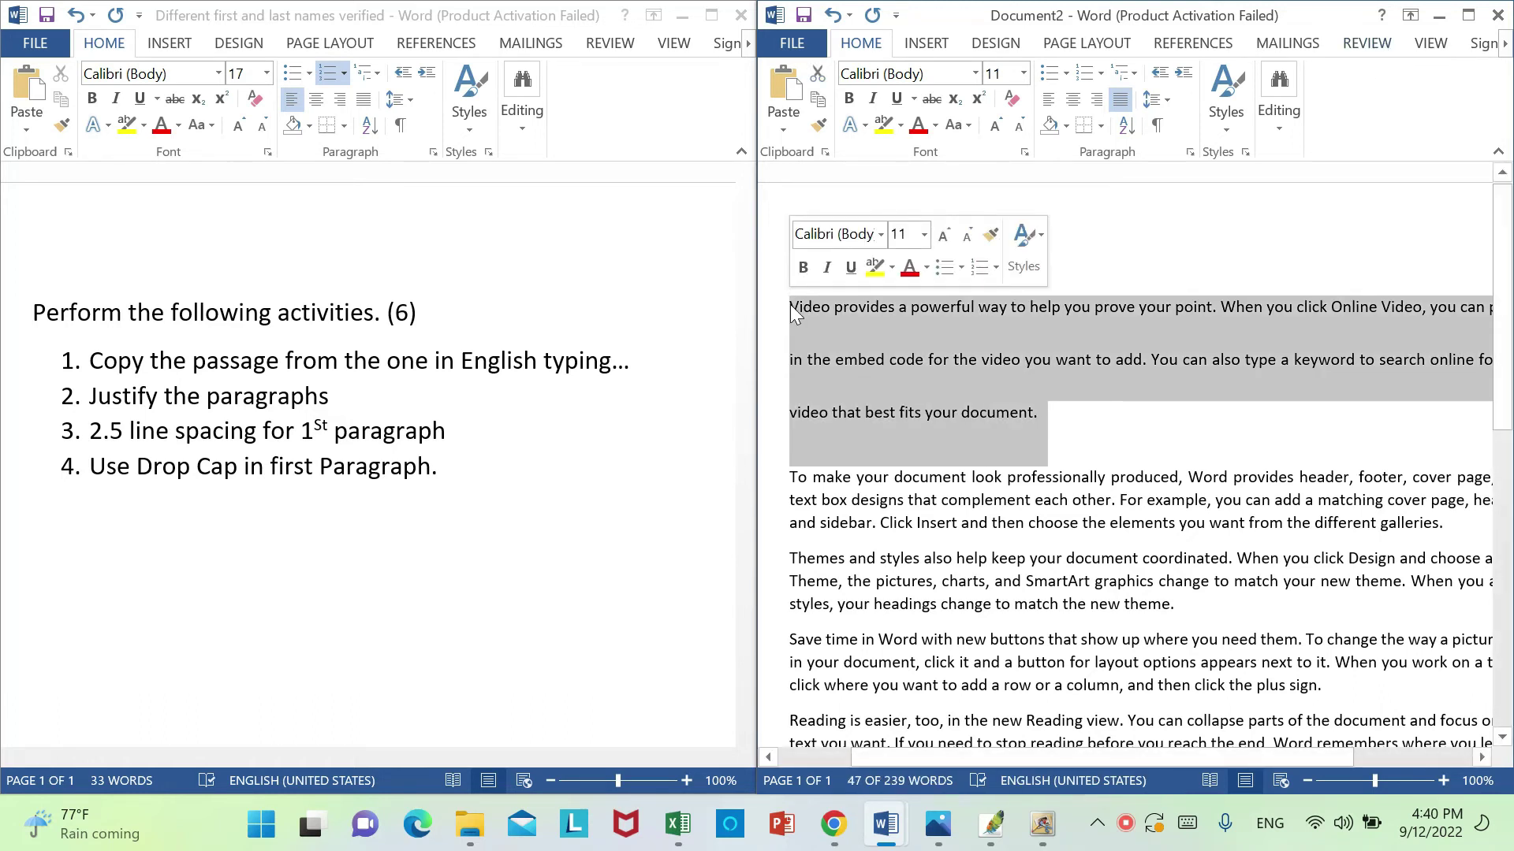
{"action": "left_click", "coordinate": [1467, 15]}
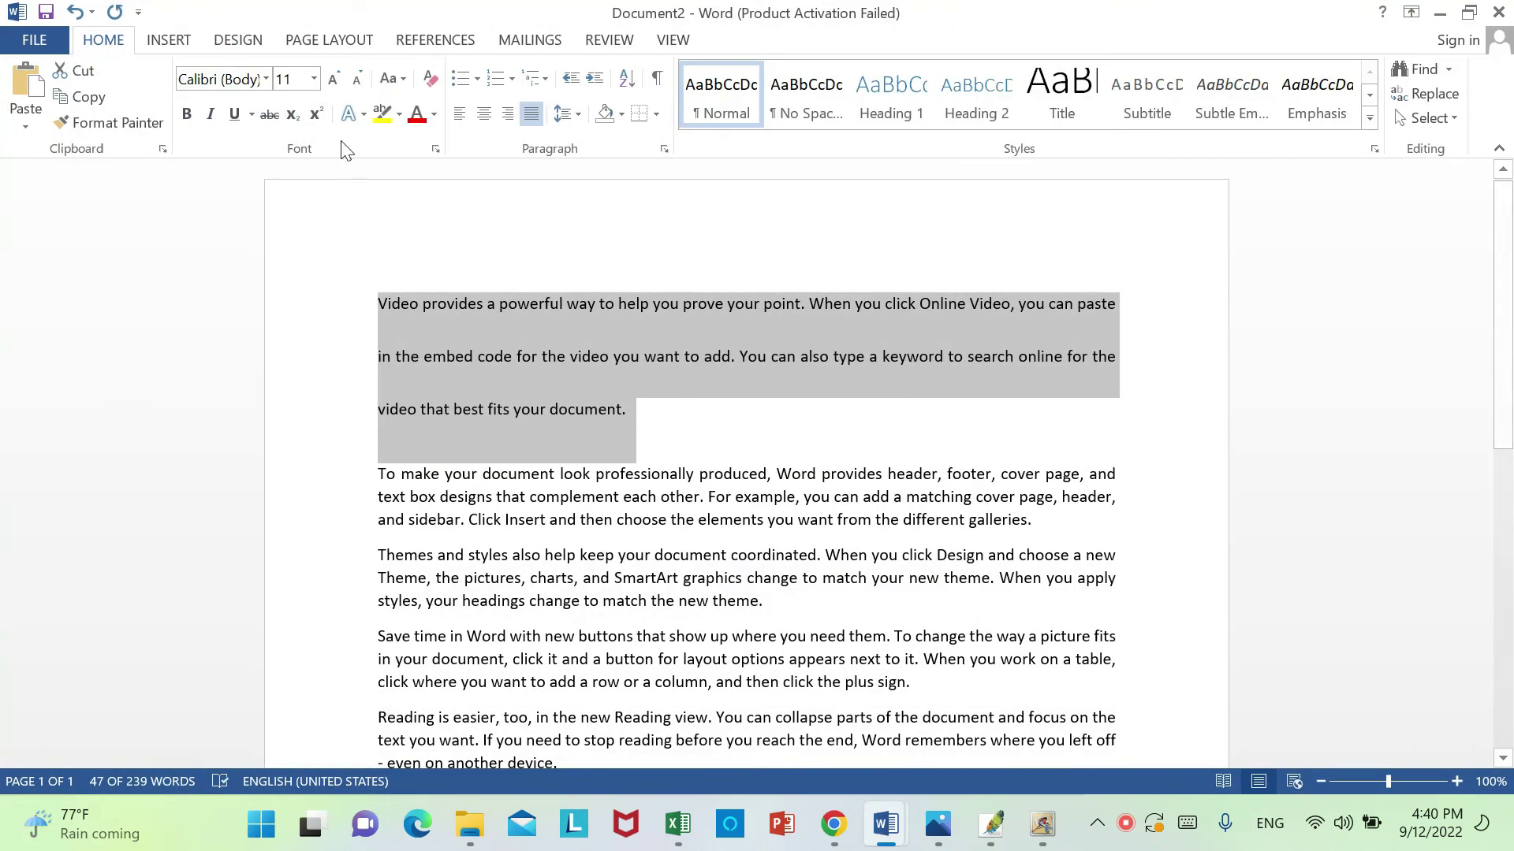
{"action": "left_click", "coordinate": [190, 44]}
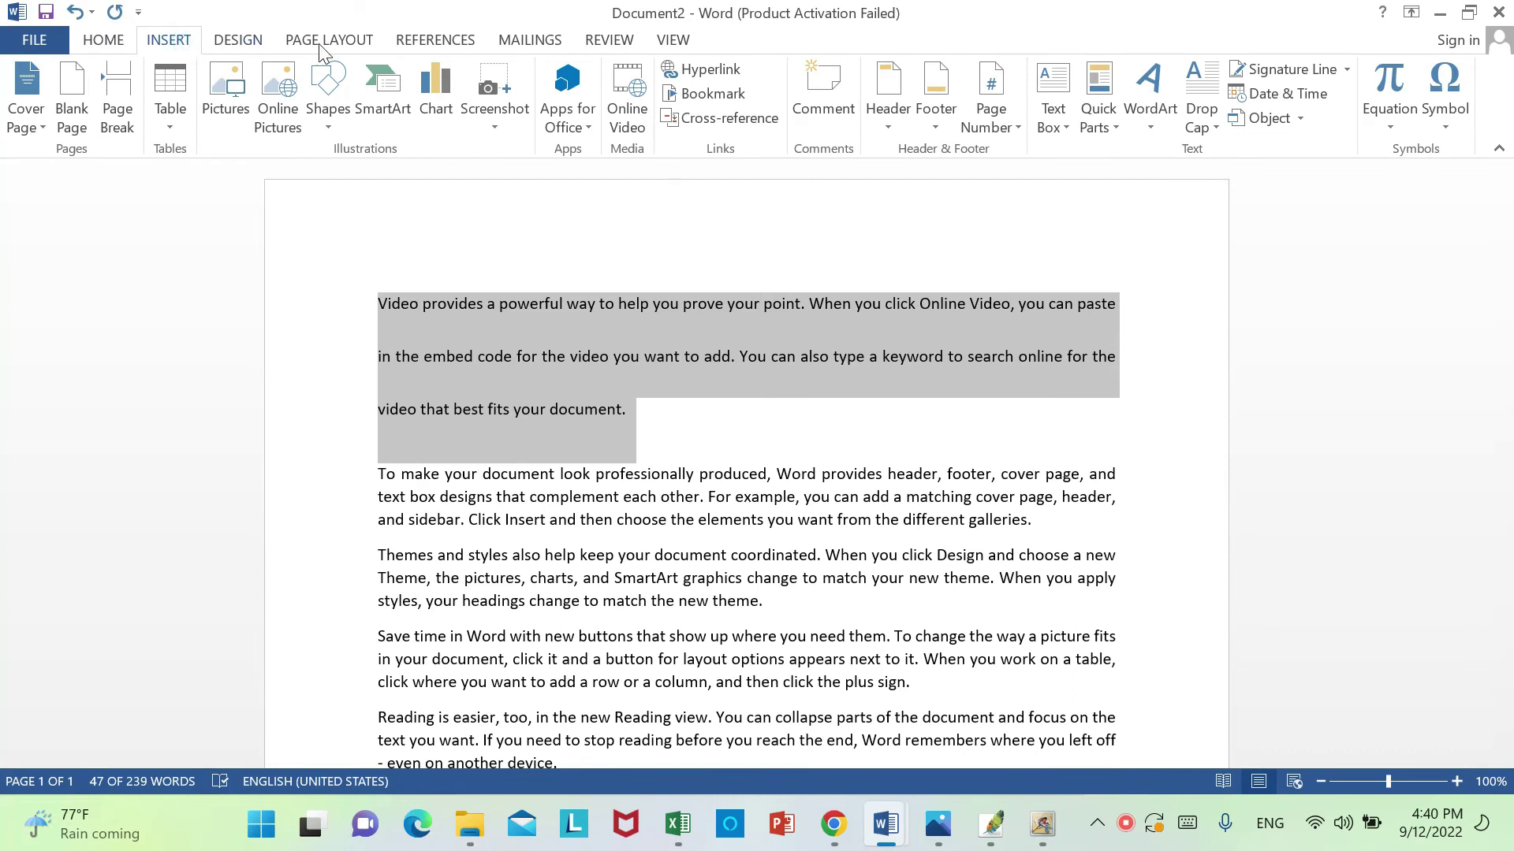
{"action": "left_click", "coordinate": [1211, 126]}
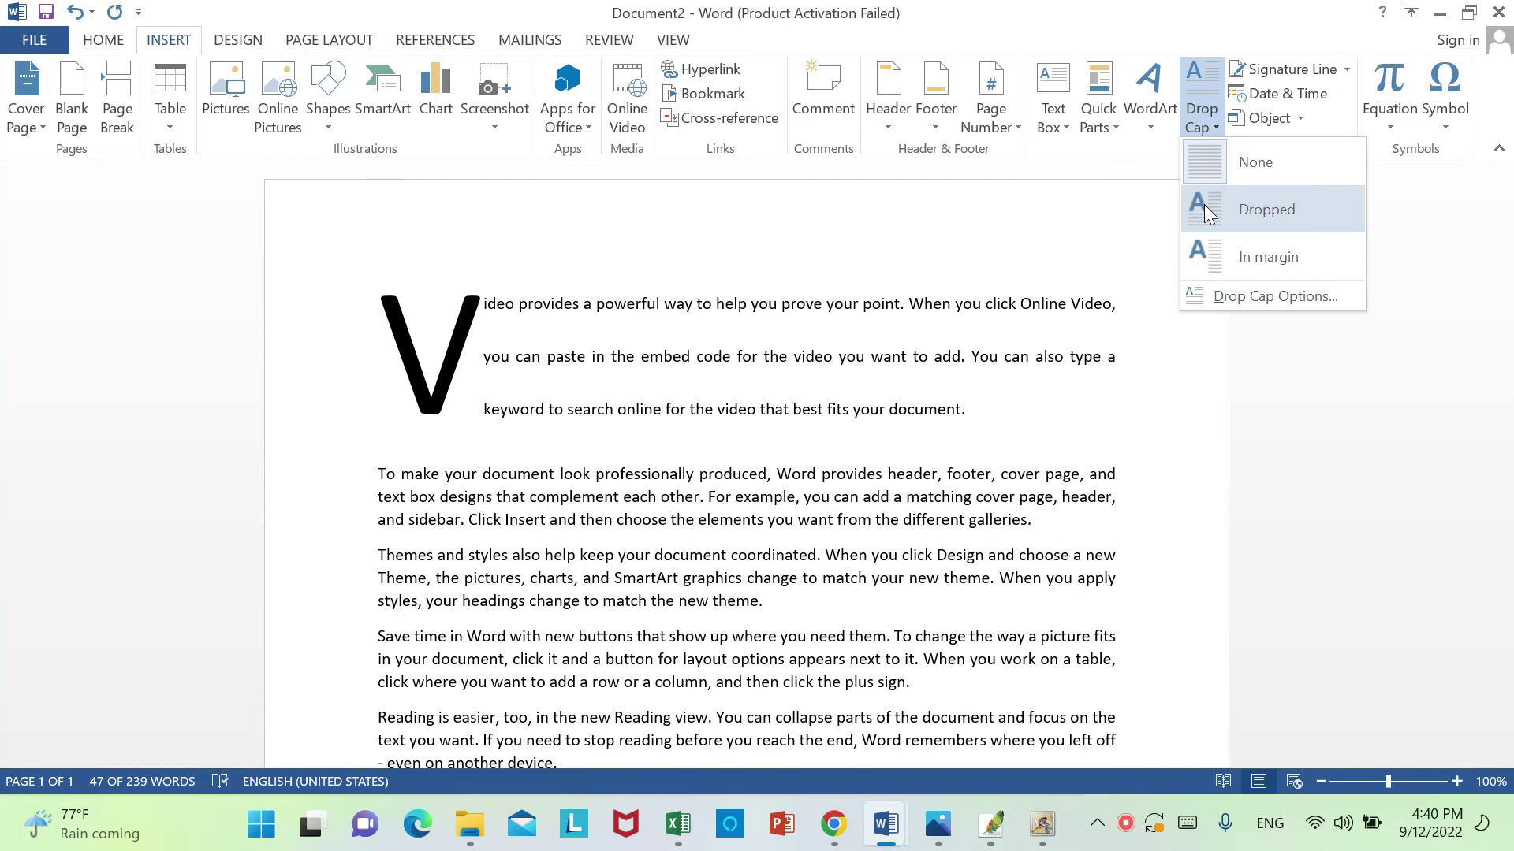
{"action": "left_click", "coordinate": [1204, 207]}
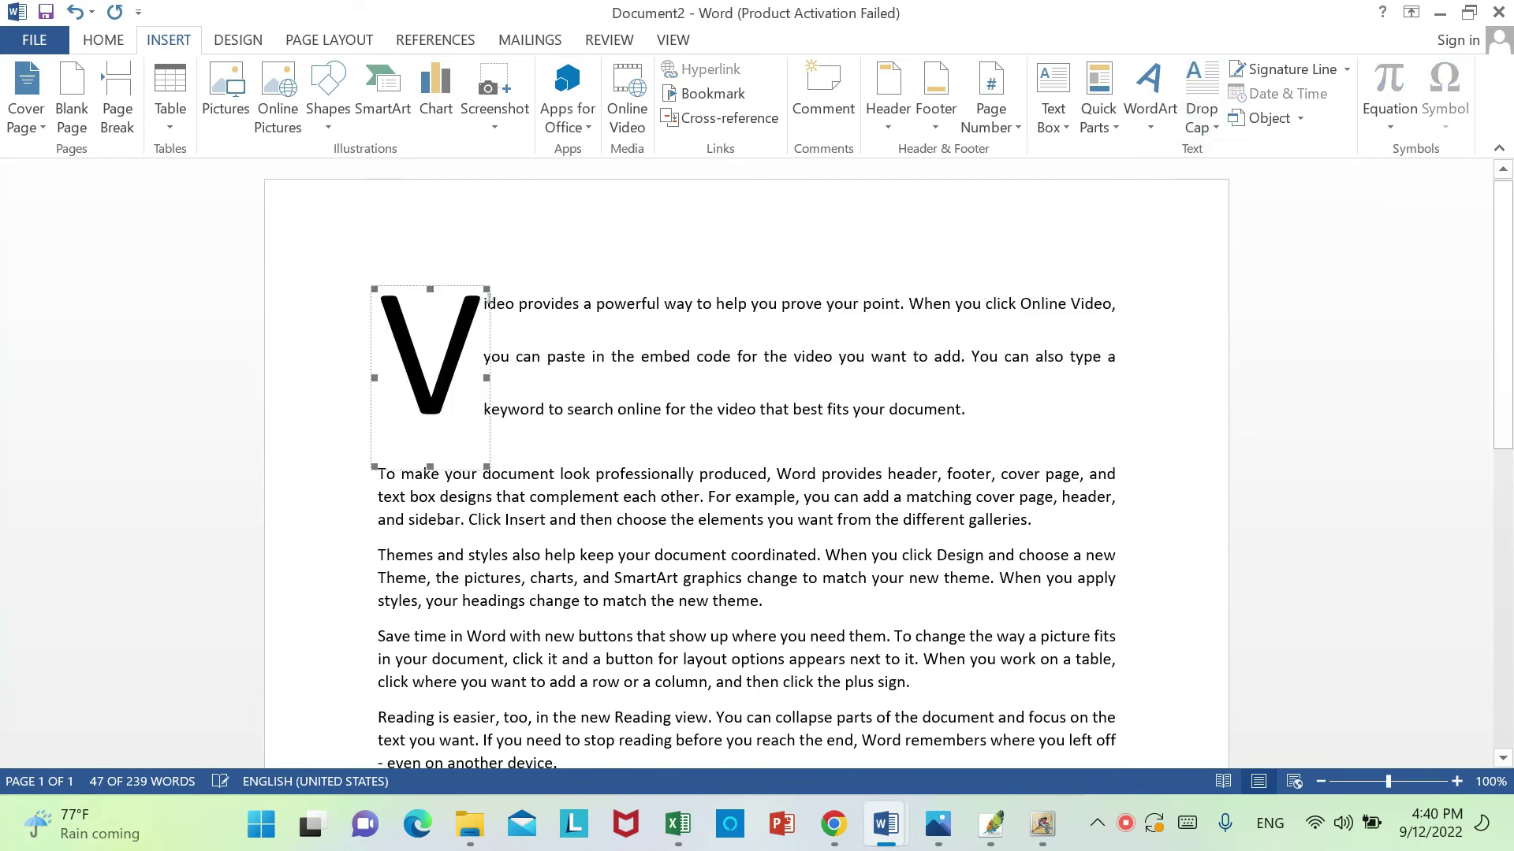
{"action": "left_click", "coordinate": [1119, 303]}
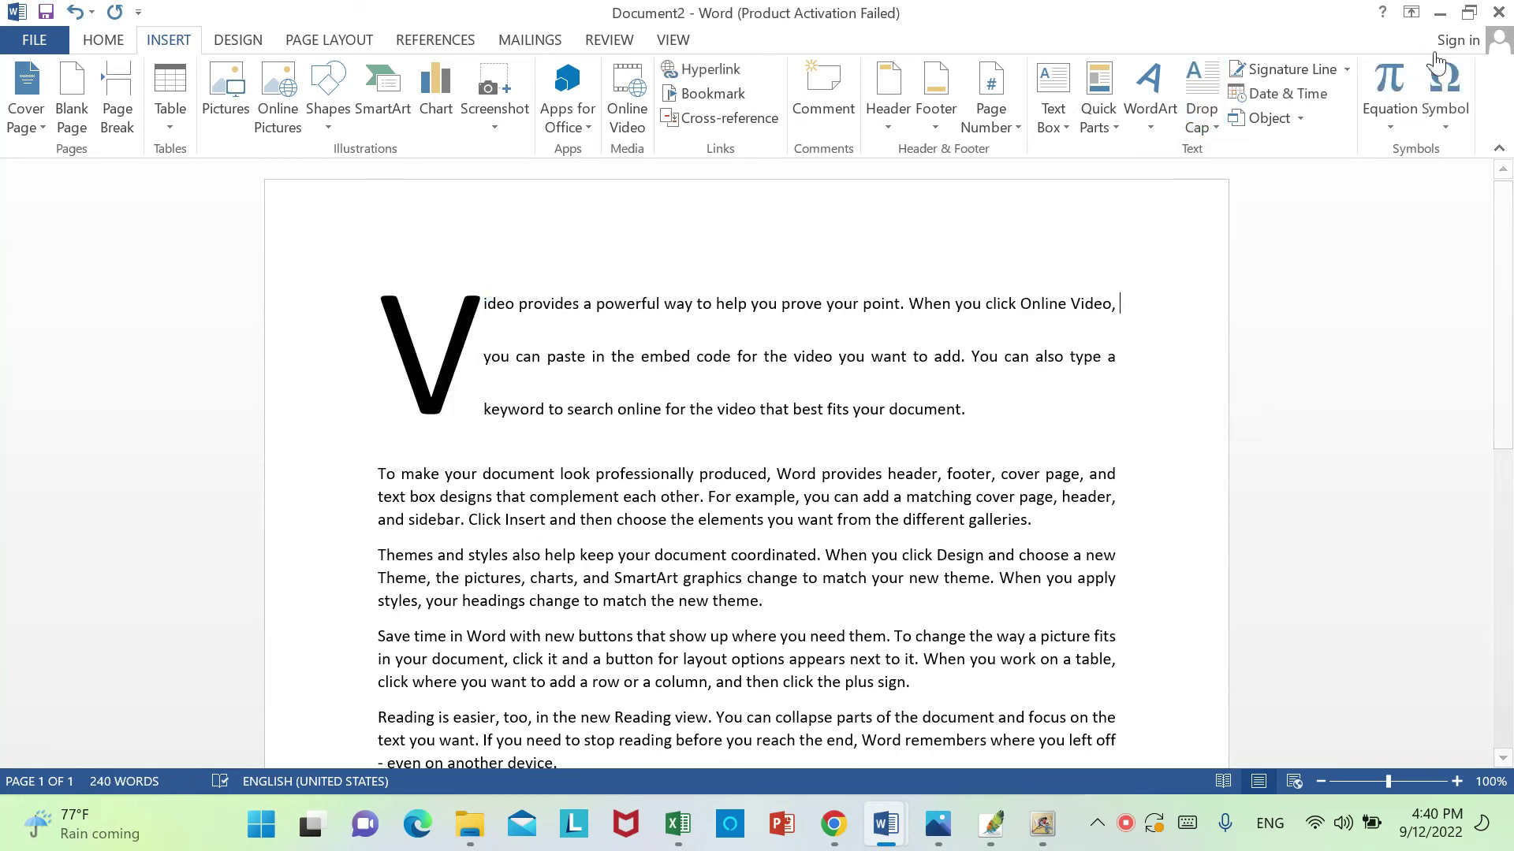
{"action": "mouse_move", "coordinate": [1480, 22]}
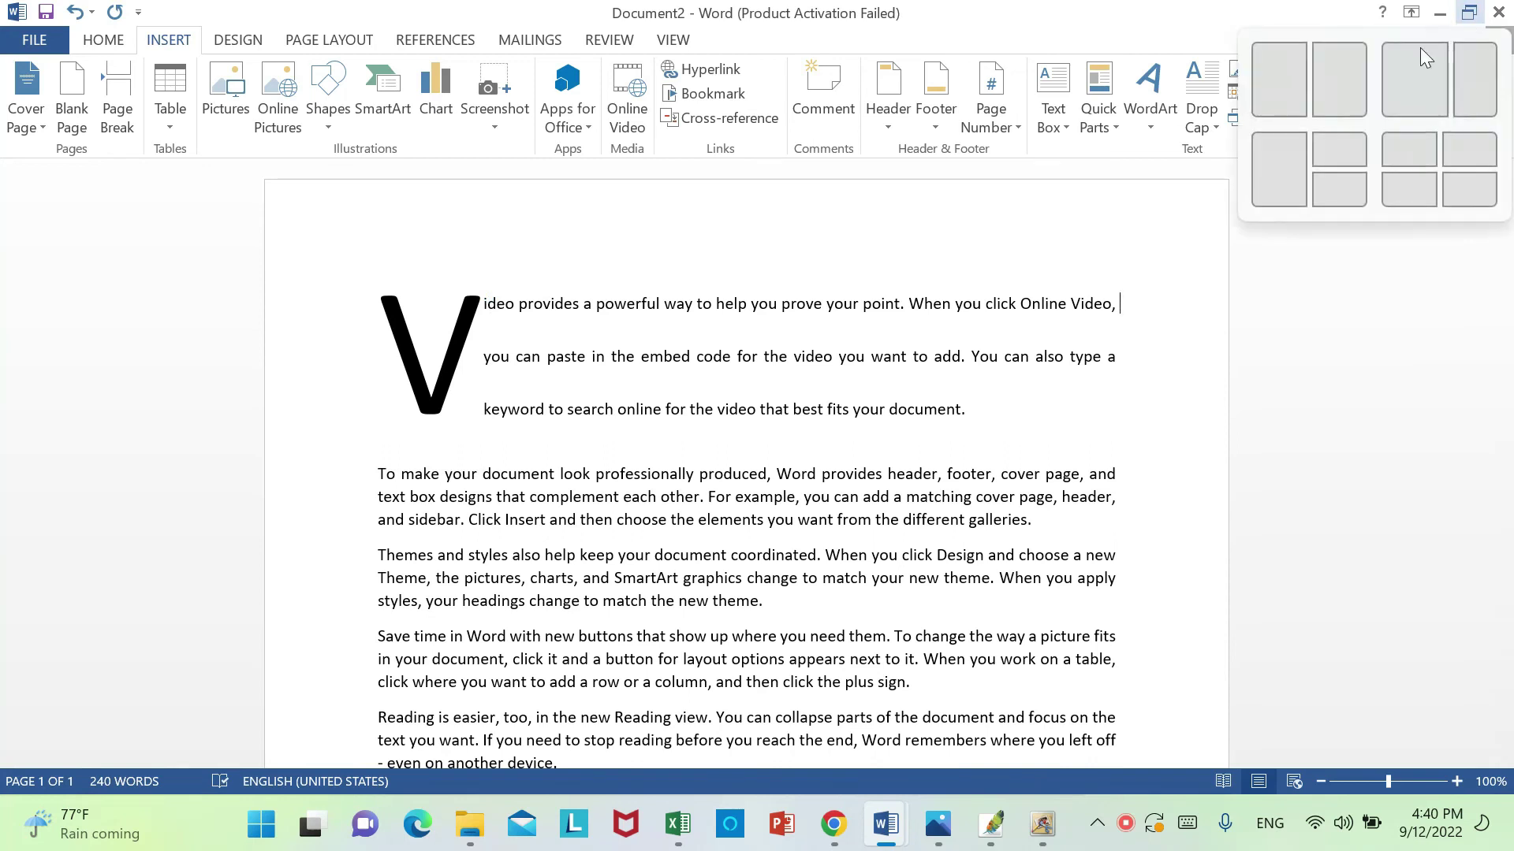
{"action": "left_click", "coordinate": [1350, 83]}
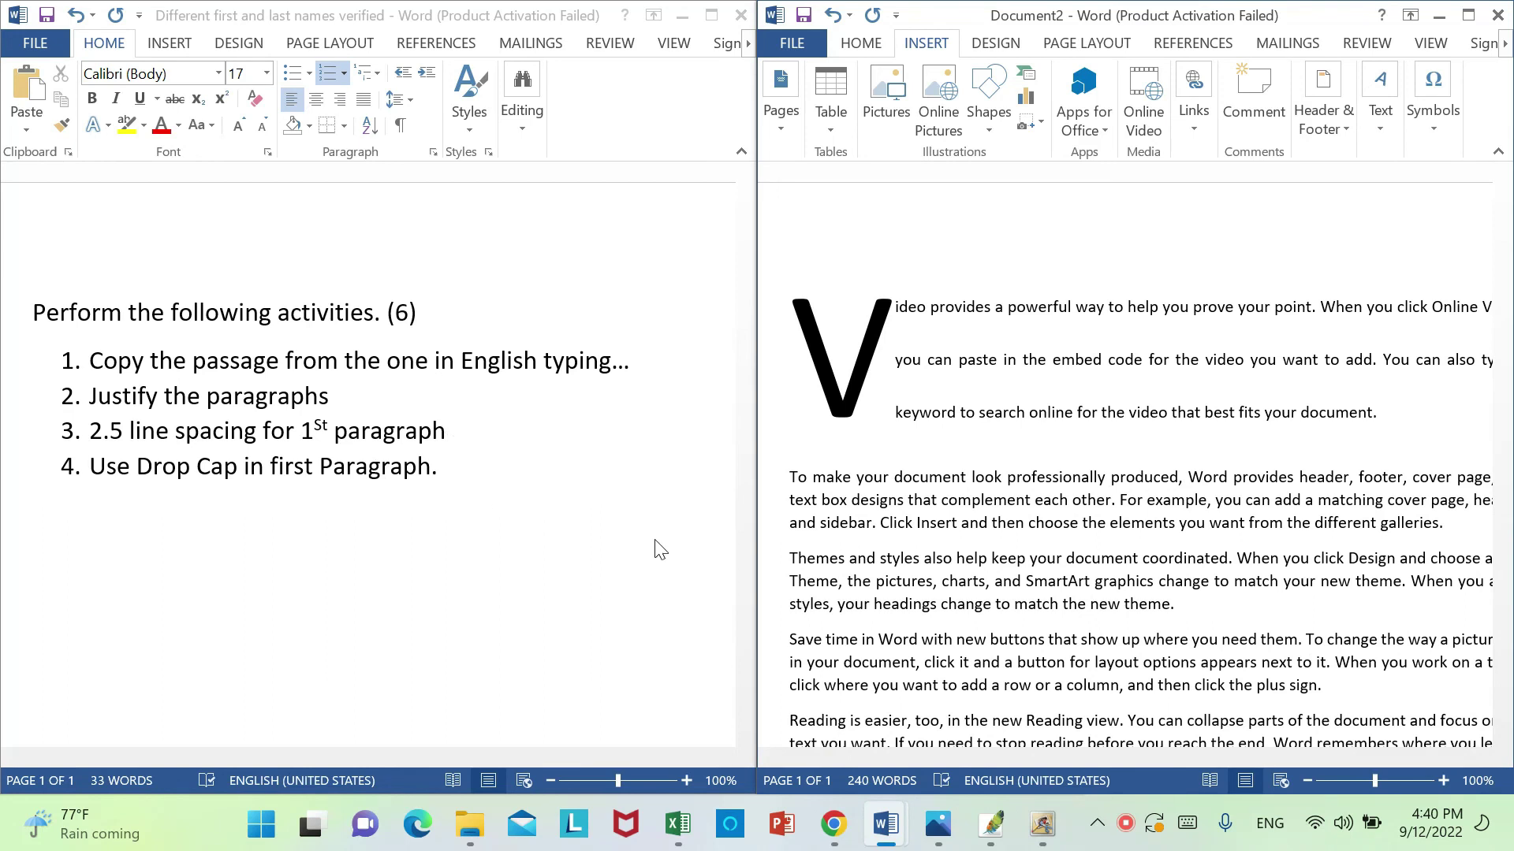
{"action": "left_click", "coordinate": [1466, 22]}
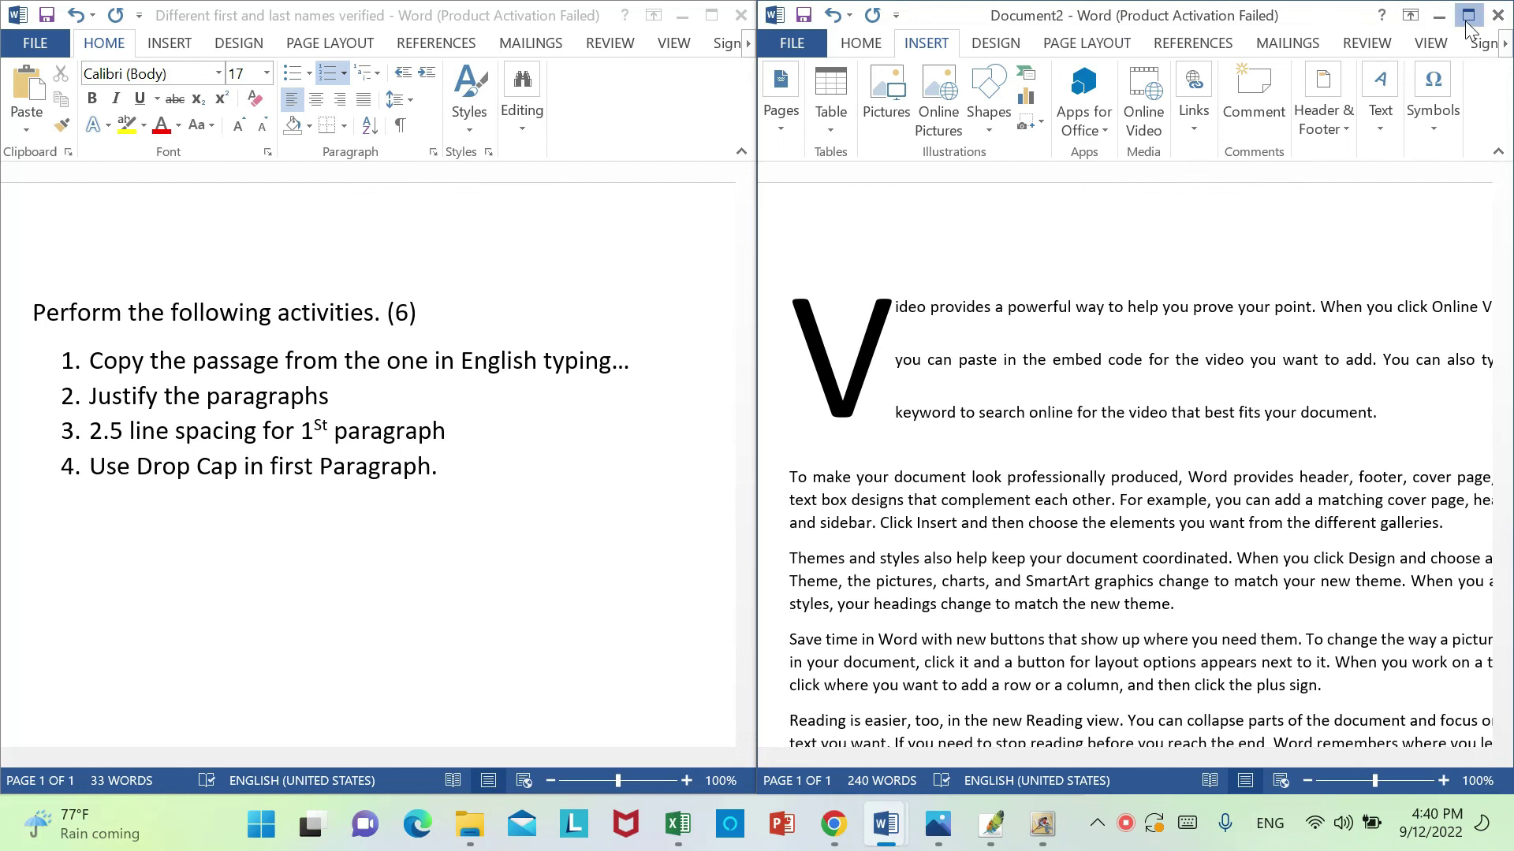